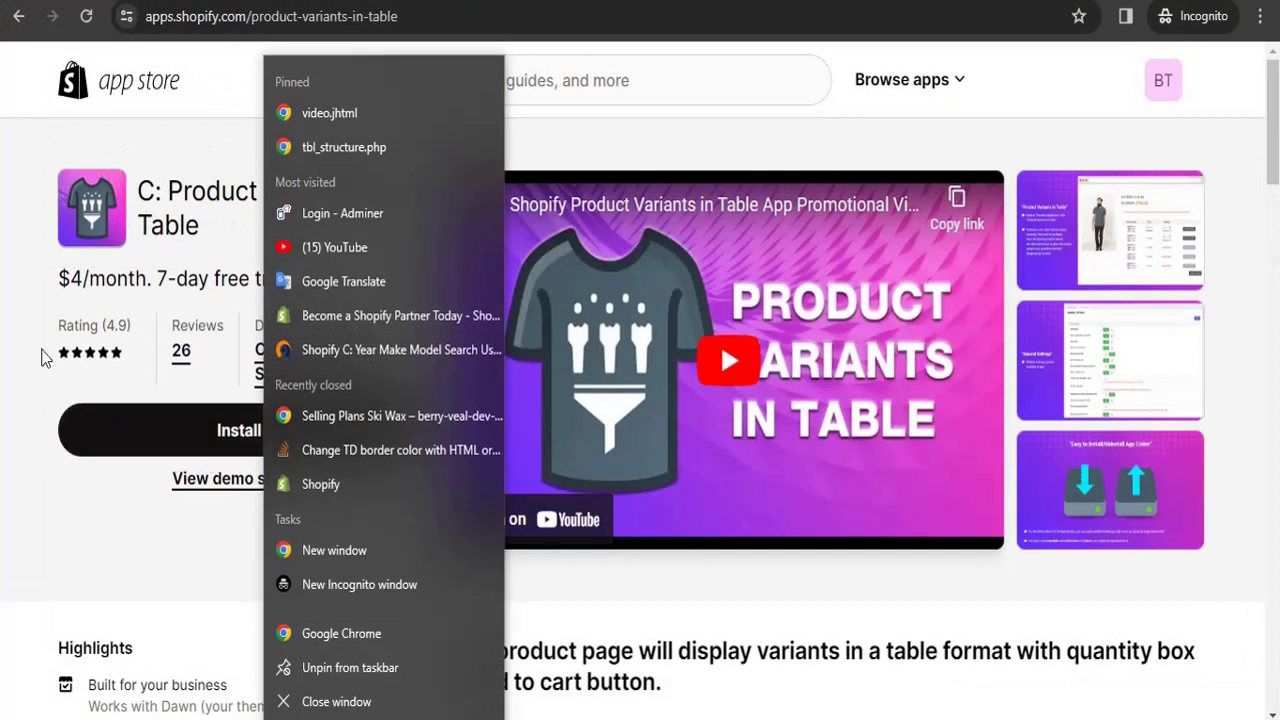
Install the unlisted C: Product Variants in Table app from its App Store listing after reviewing its privacy and permission details.
click(3, 332)
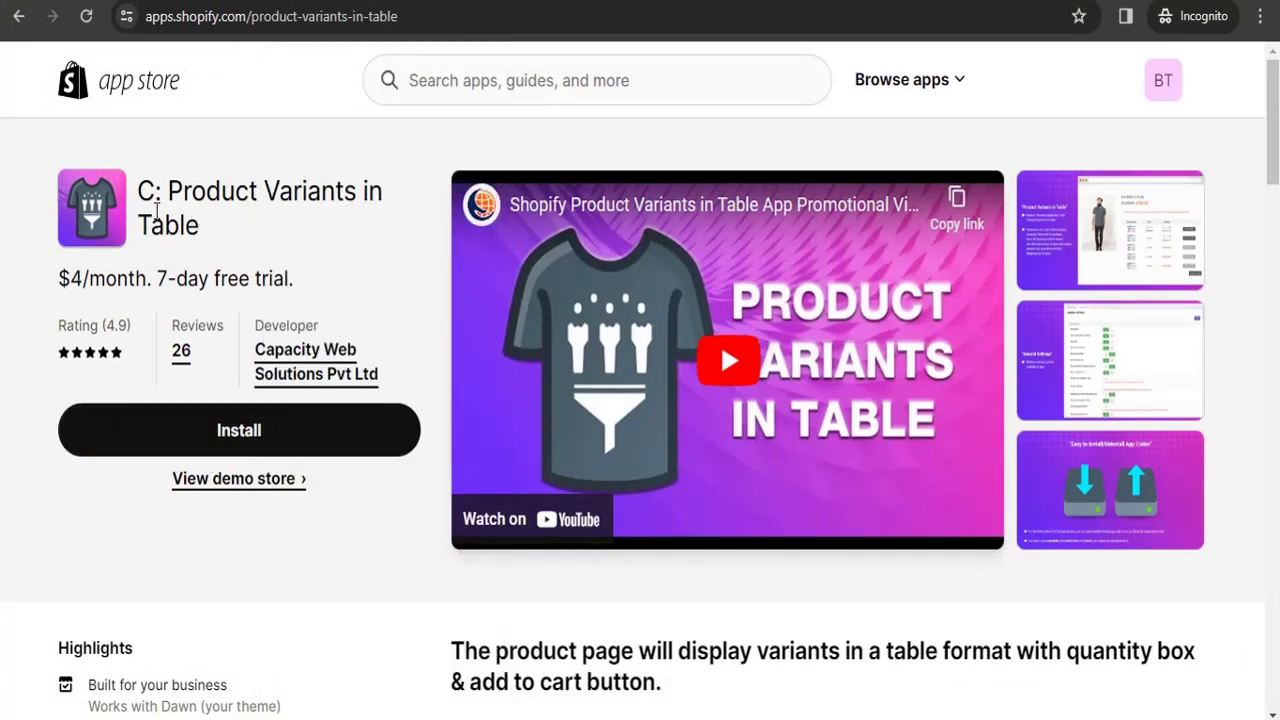
click(225, 443)
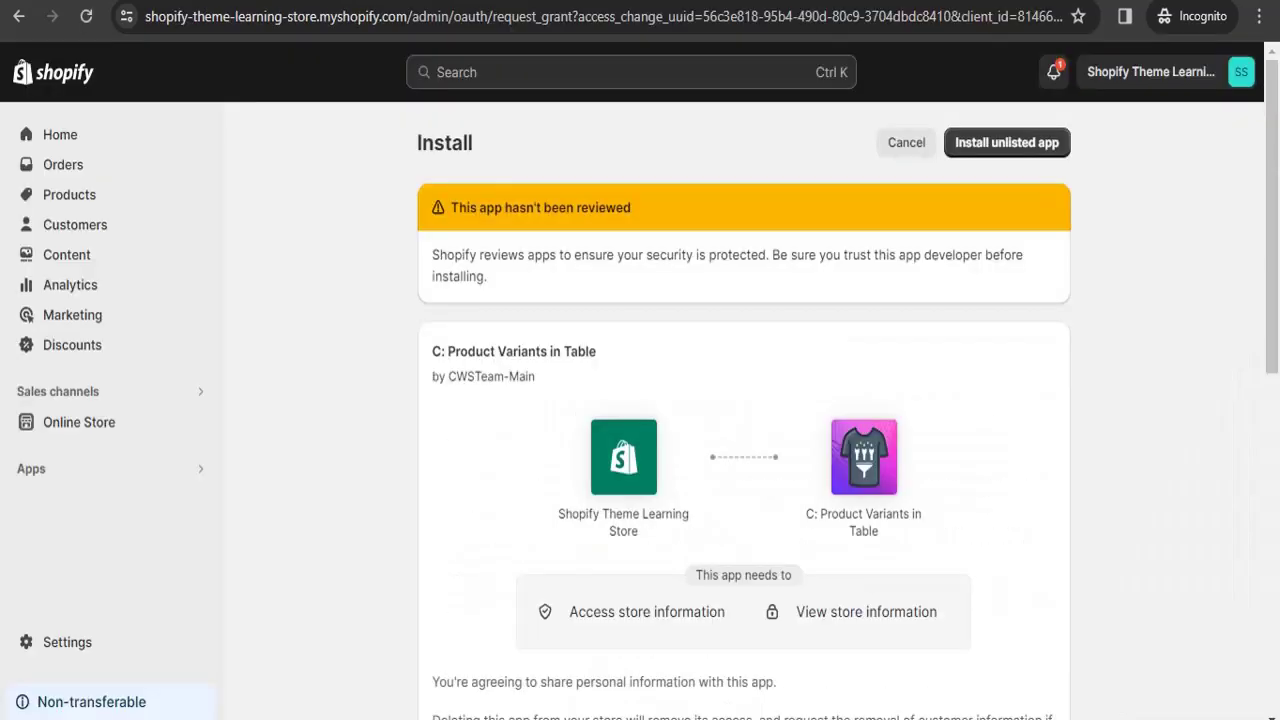
scroll(1035, 320, down, 6)
scroll(1035, 320, down, 2)
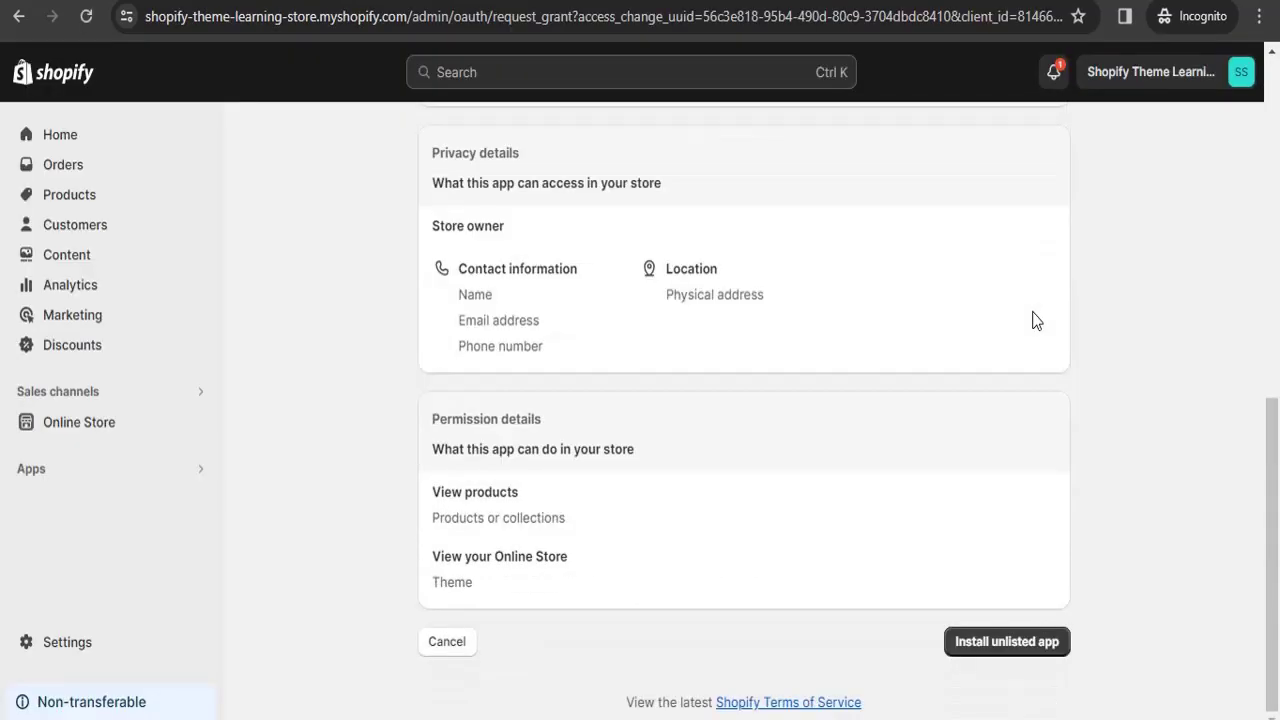
scroll(670, 351, up, 5)
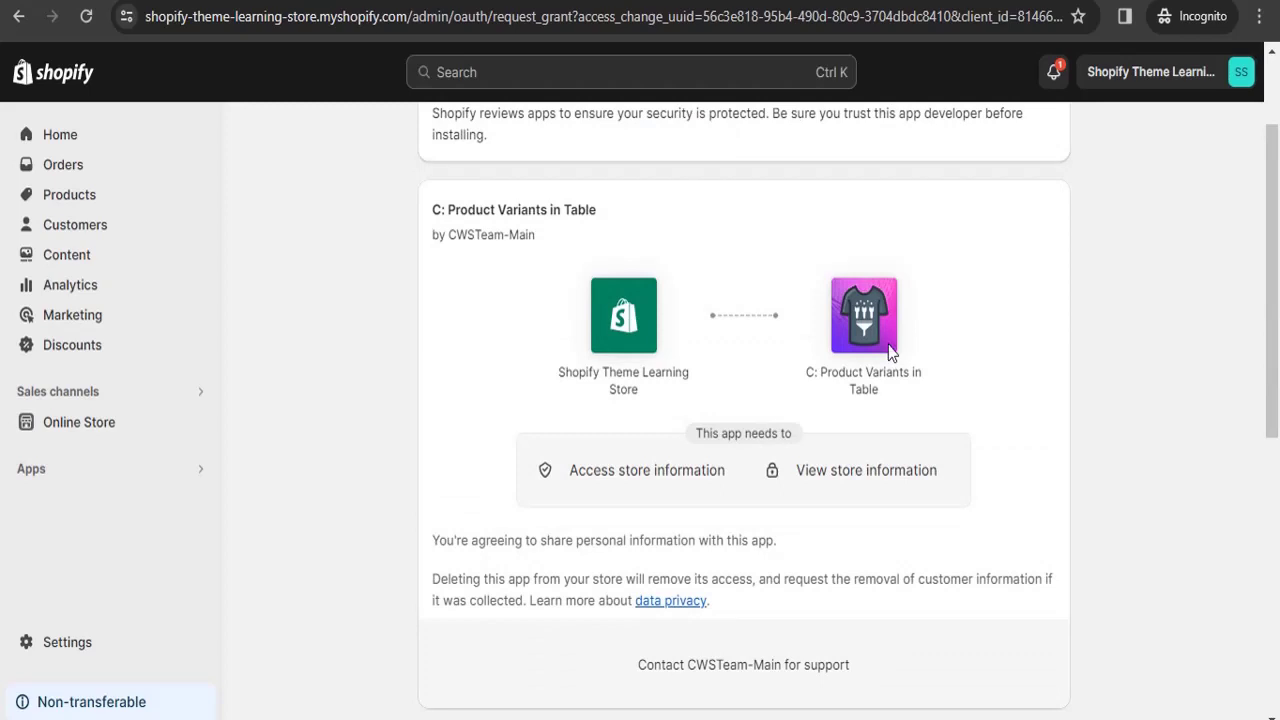
scroll(890, 352, up, 2)
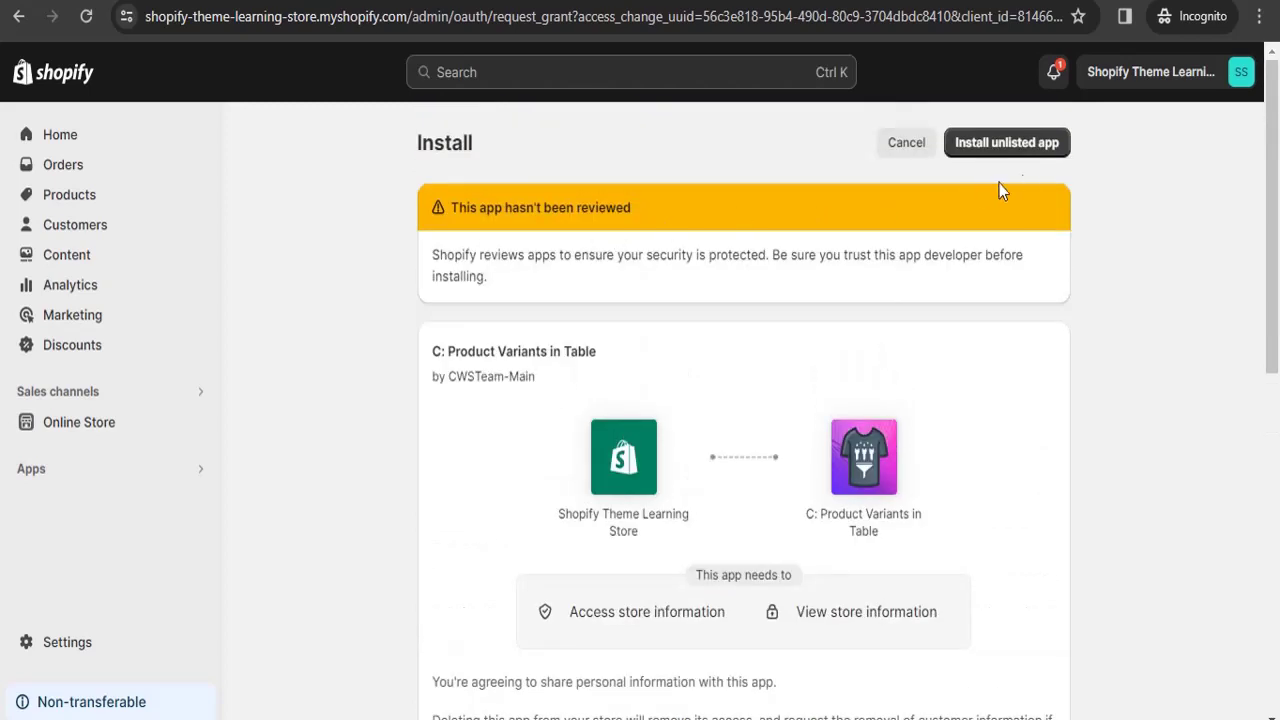
click(1036, 156)
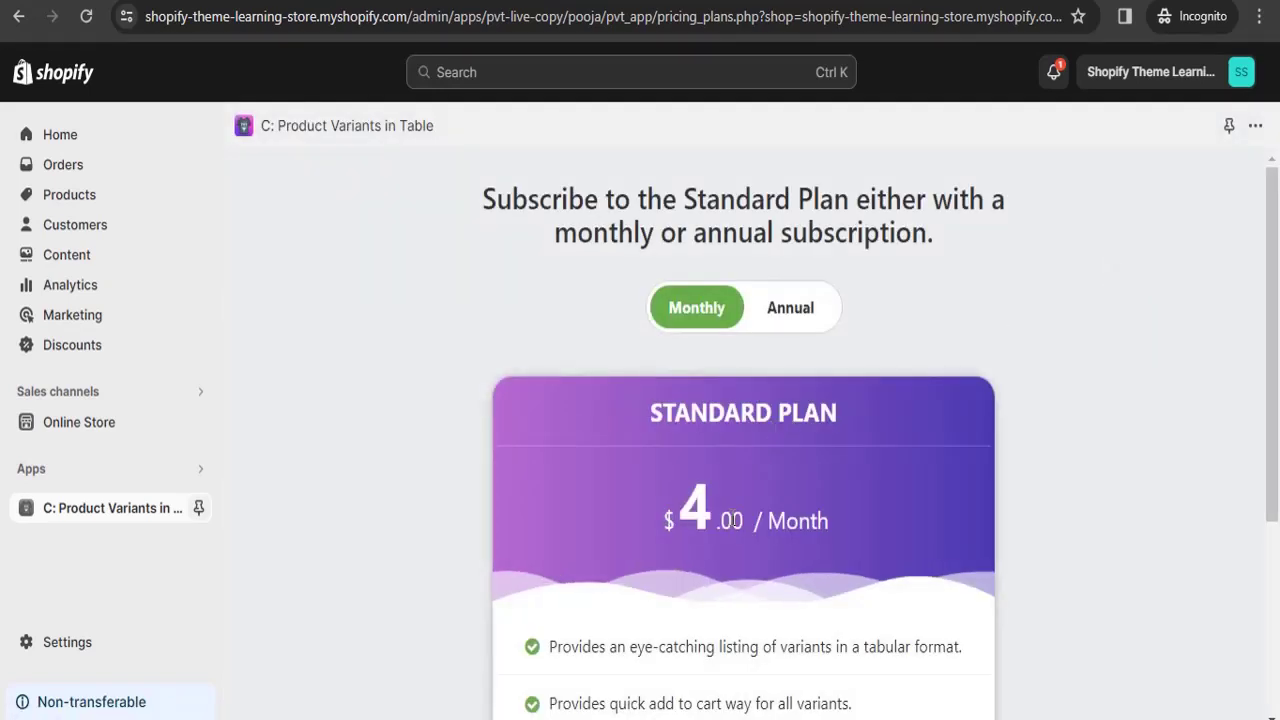
Subscribe to the Standard Plan with annual billing and approve the subscription charge.
scroll(731, 520, down, 3)
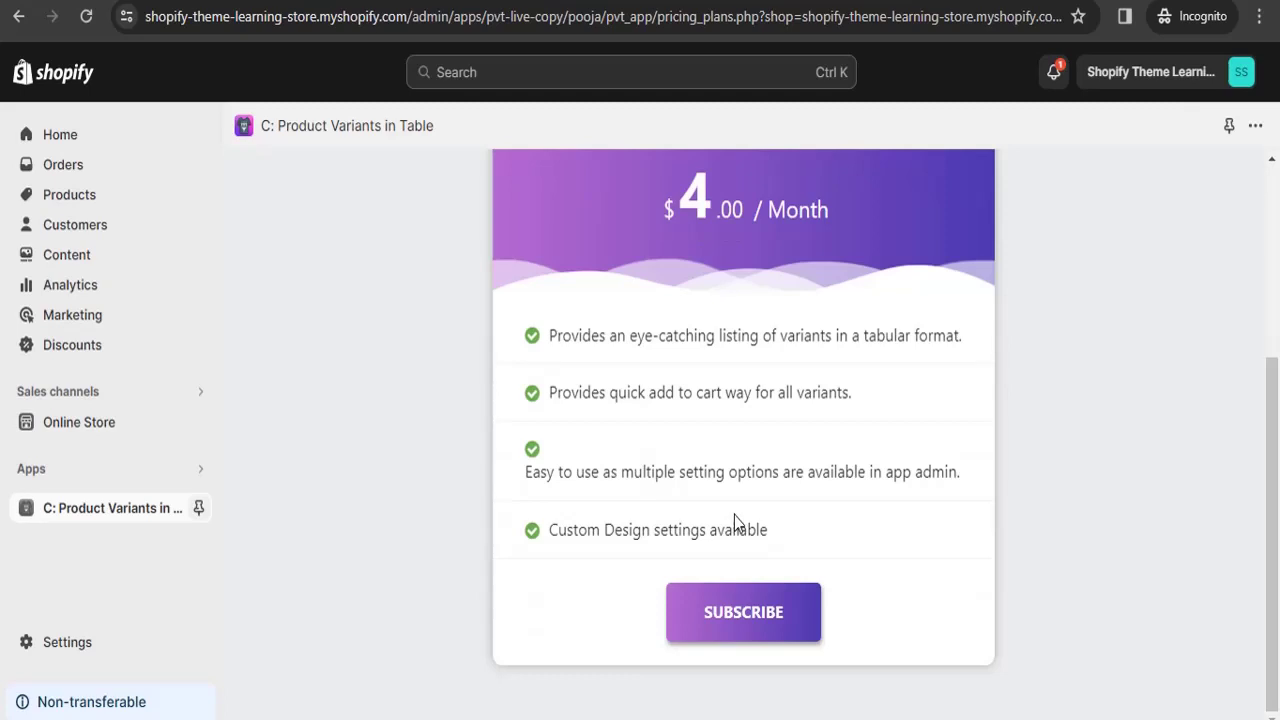
scroll(734, 519, up, 3)
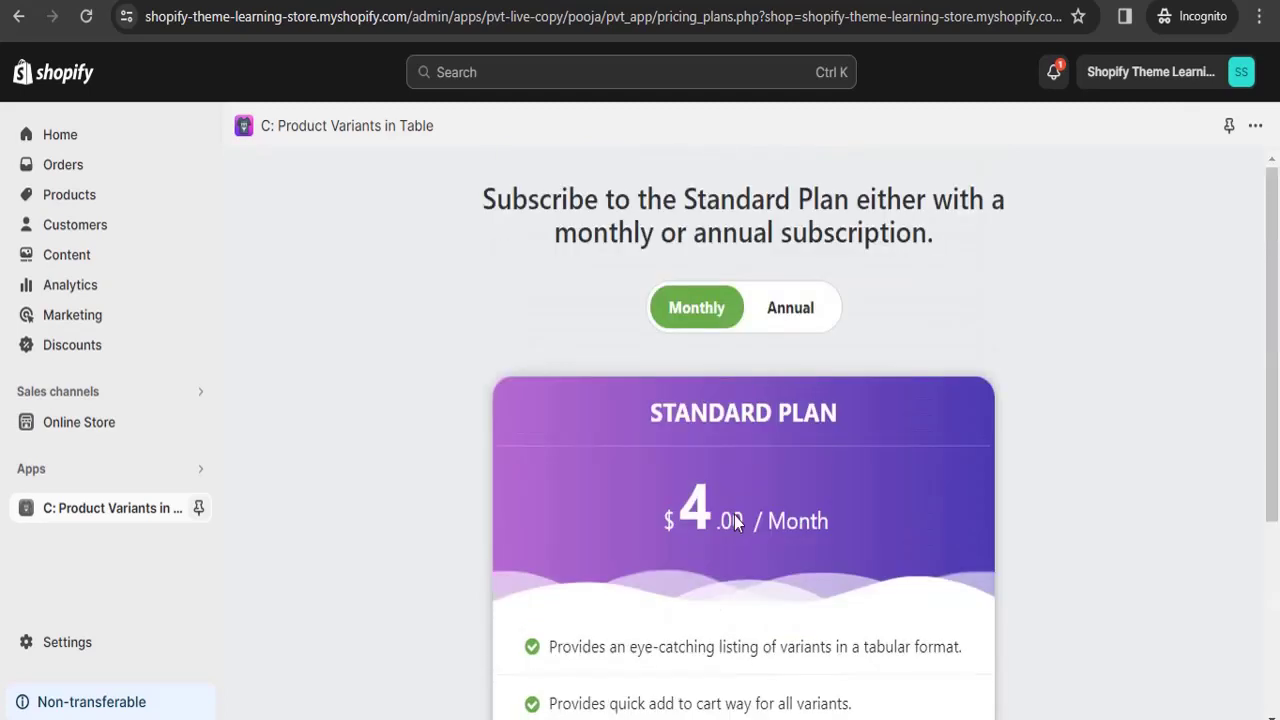
click(792, 318)
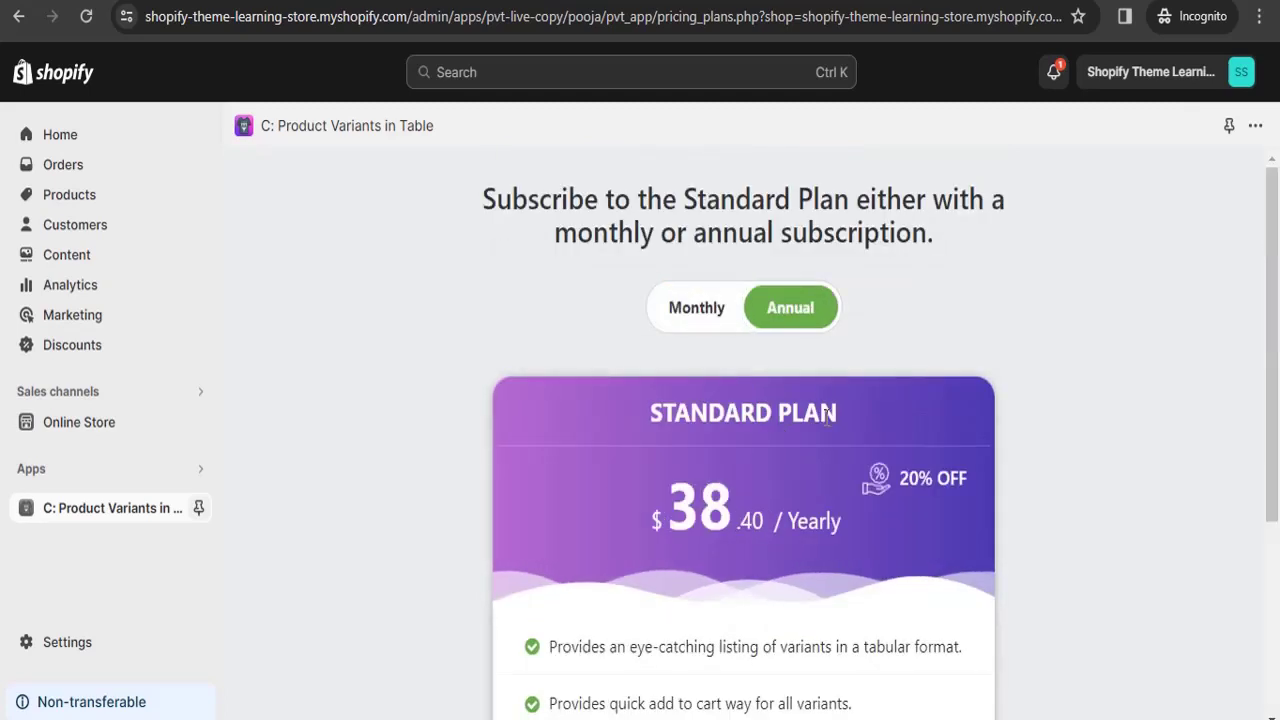
scroll(828, 420, down, 3)
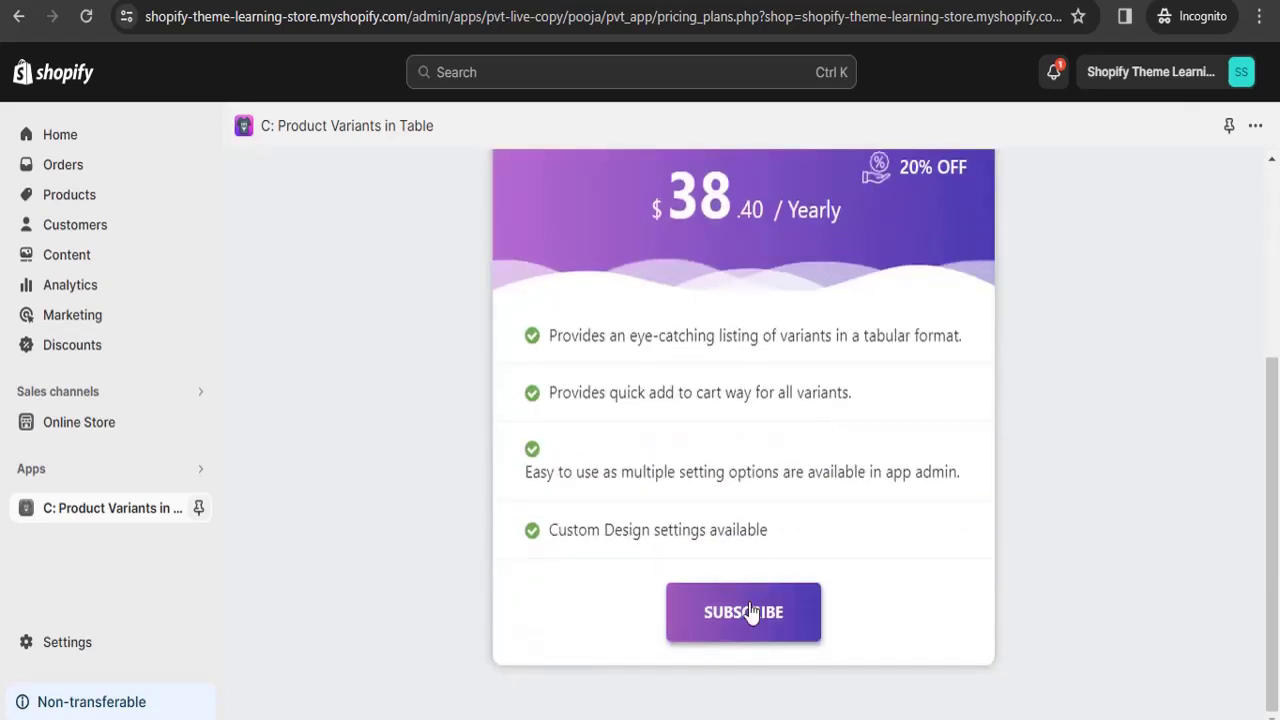
click(750, 613)
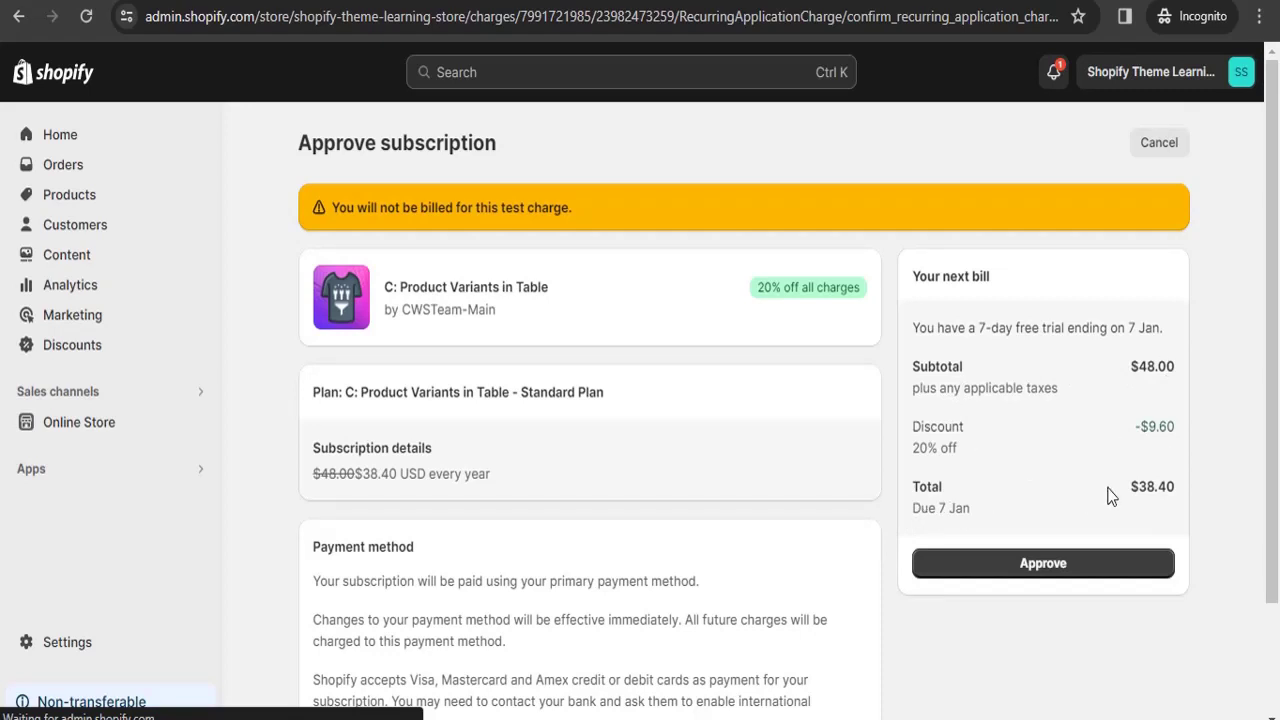
click(1043, 563)
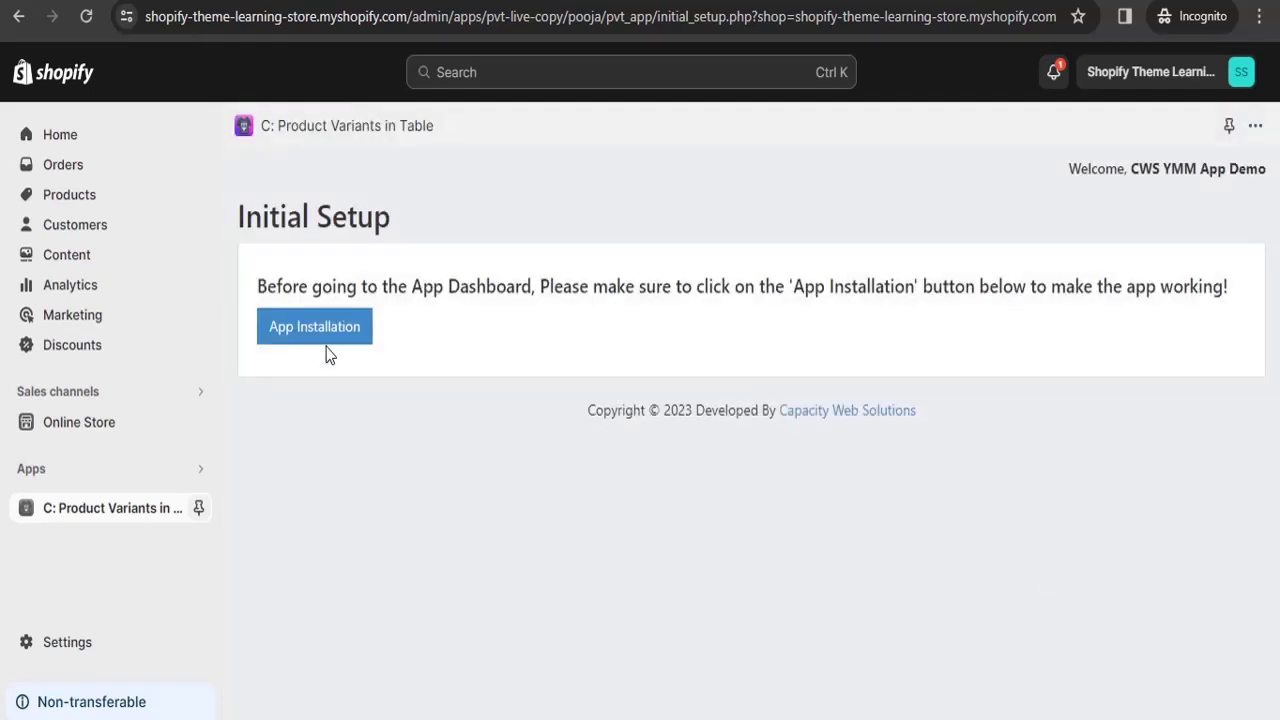
Run the App Installation from the Initial Setup page and skim the app's configuration steps.
click(307, 342)
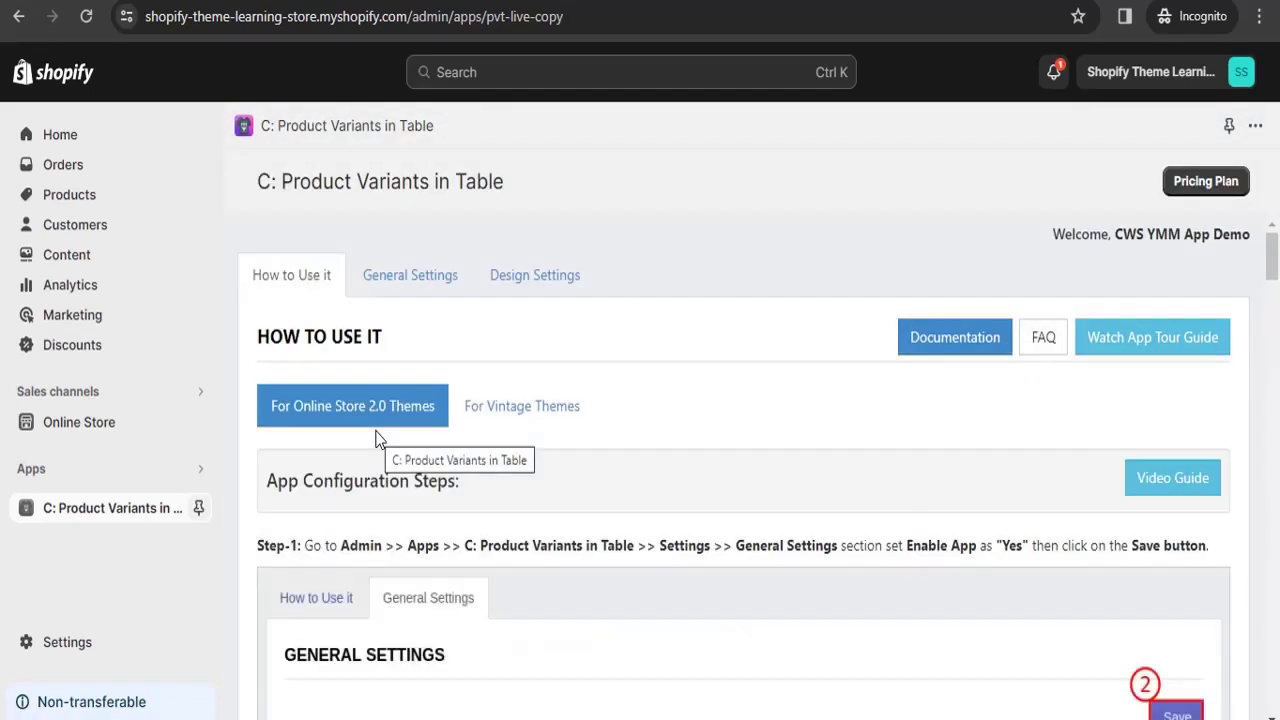
scroll(376, 438, down, 20)
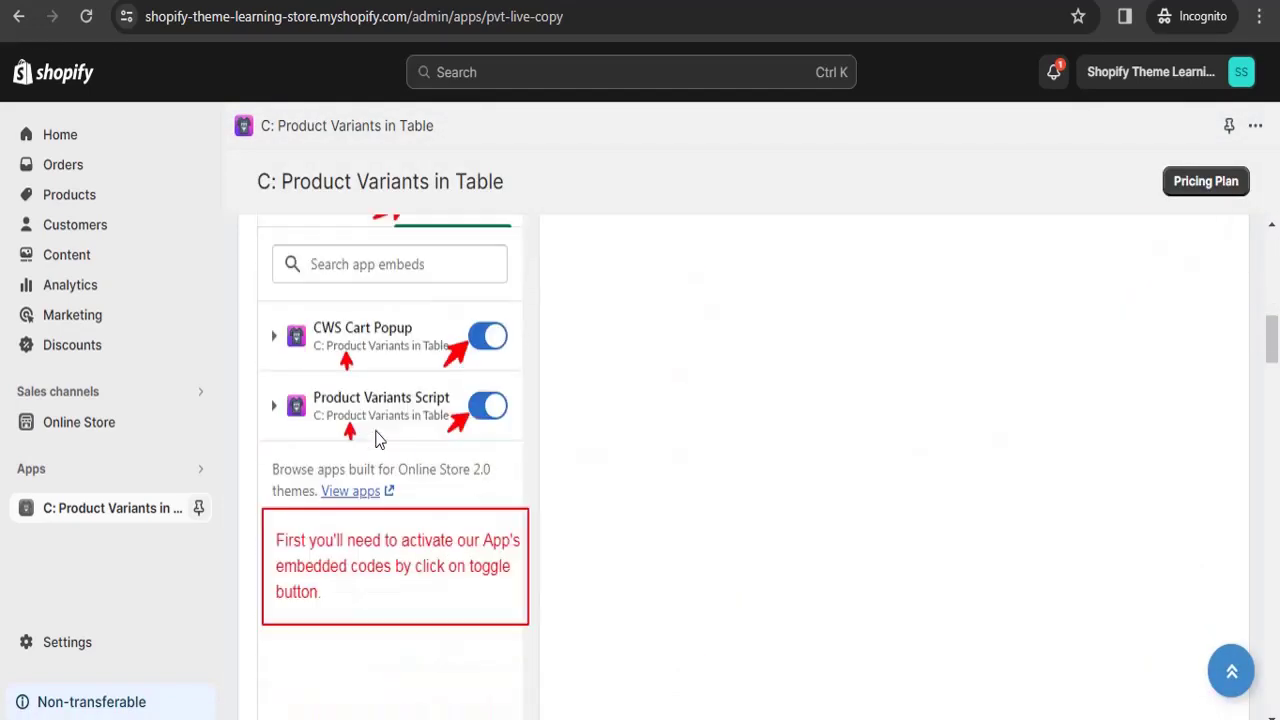
scroll(376, 438, up, 20)
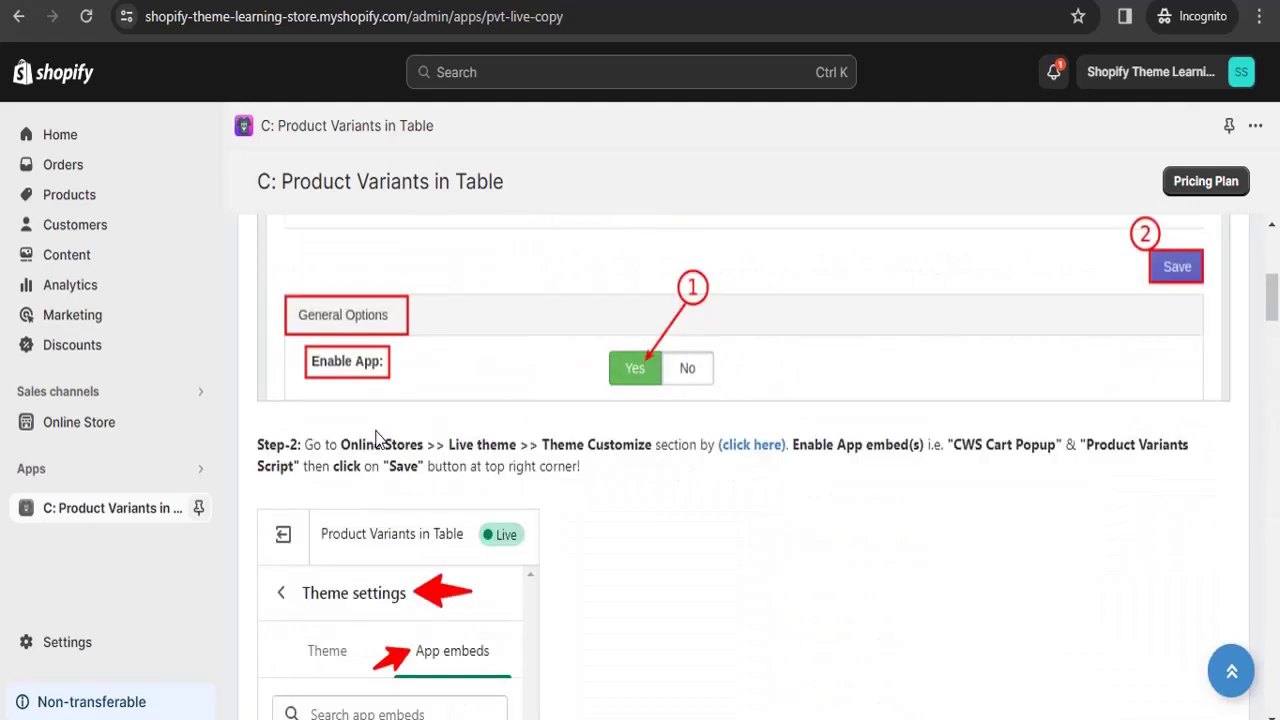
Check the setup notes in the text editor, return to the browser and view the configuration steps for Vintage Themes.
key(alt+Tab)
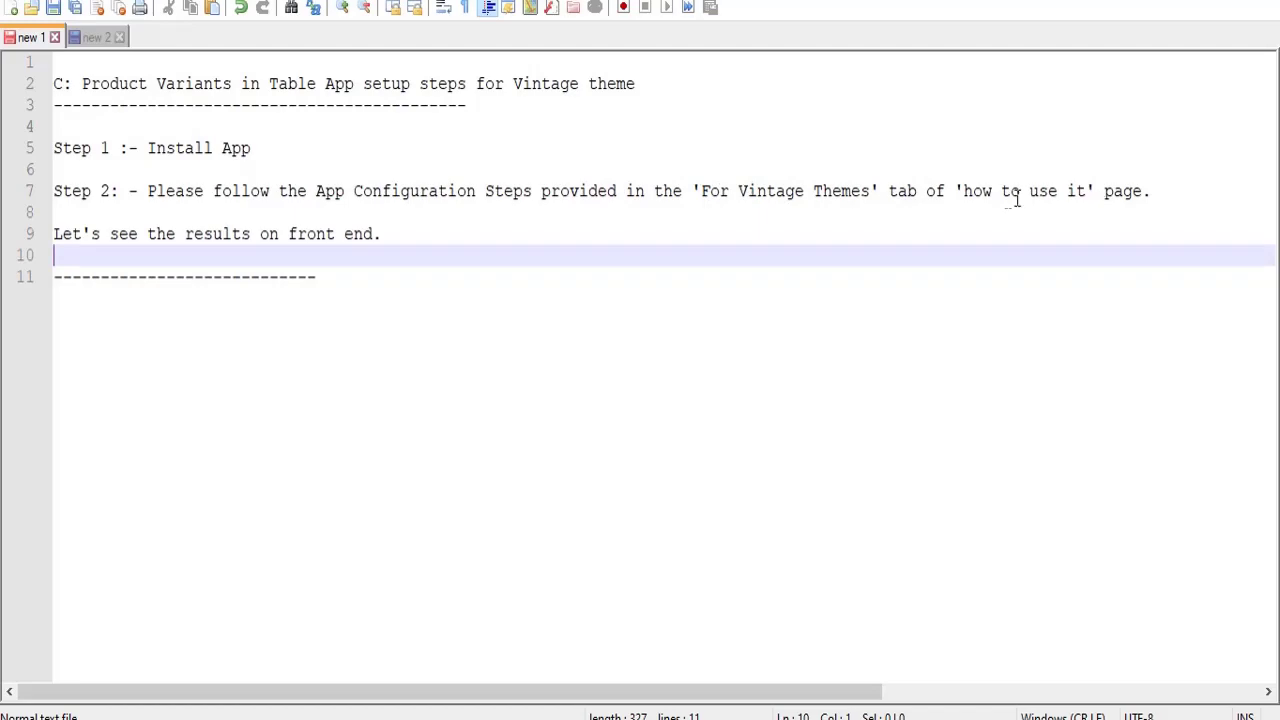
click(386, 650)
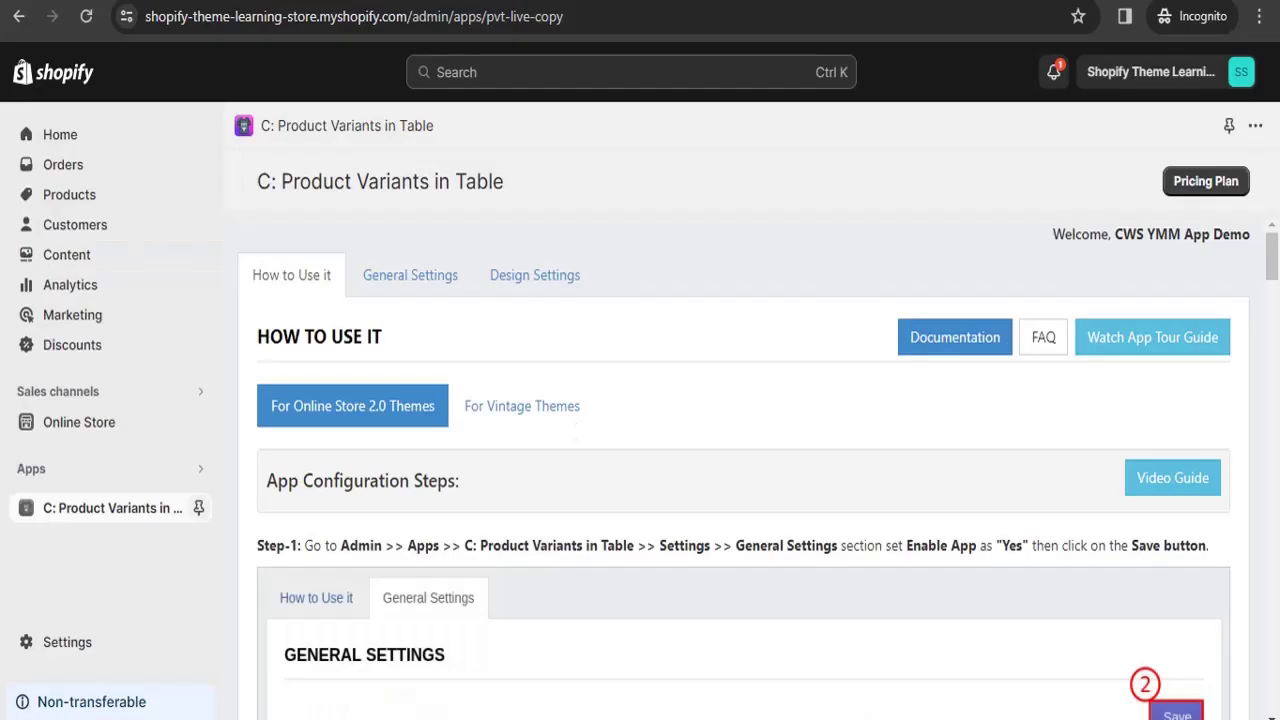
click(474, 416)
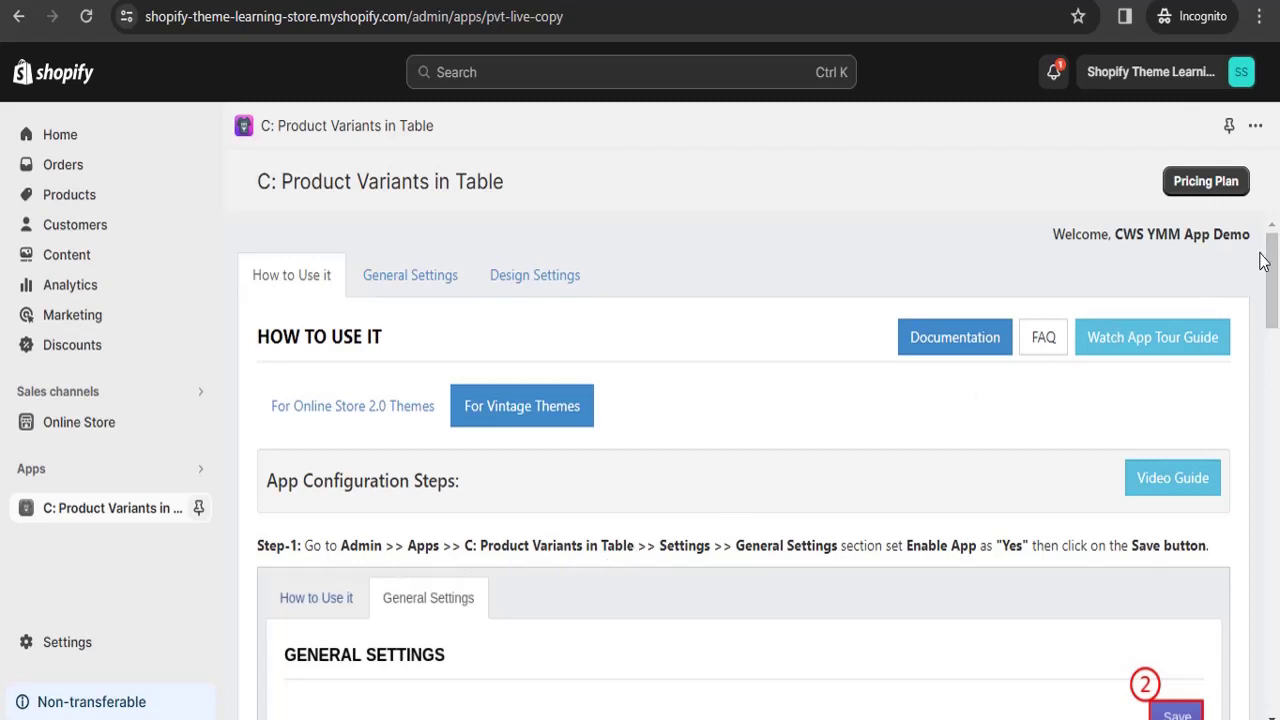
drag(1270, 262, 1270, 308)
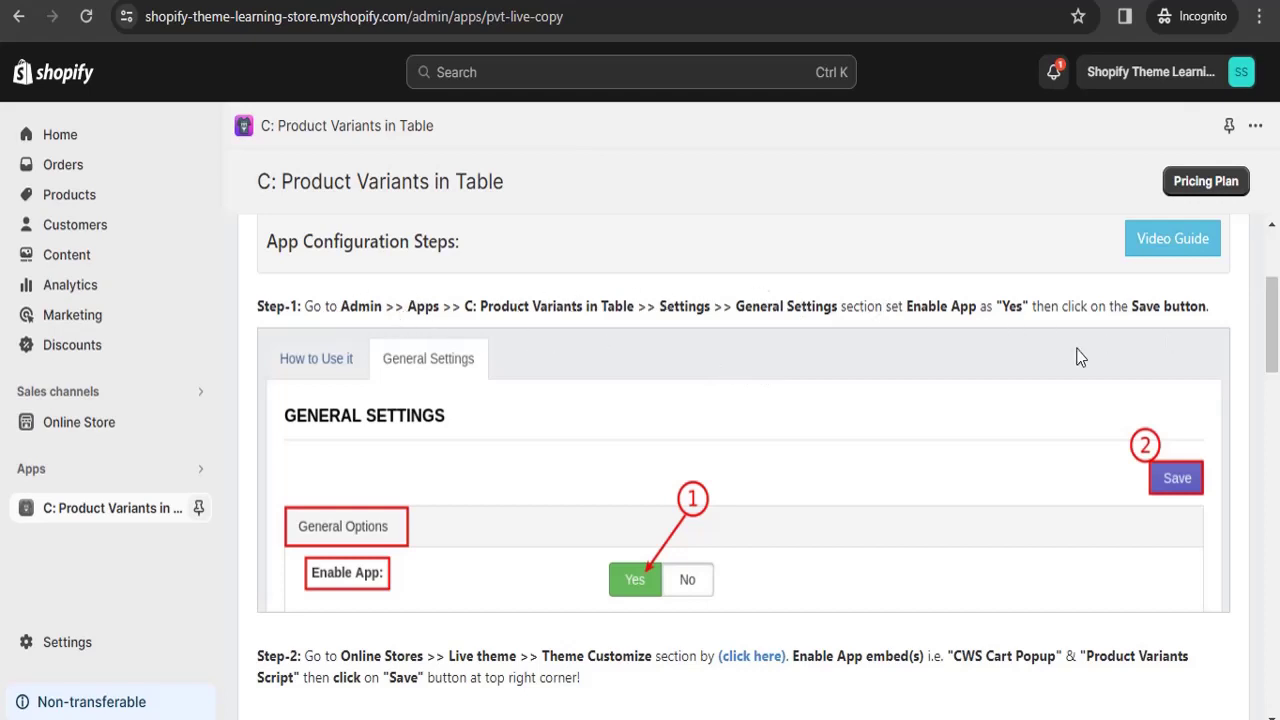
scroll(700, 415, up, 2)
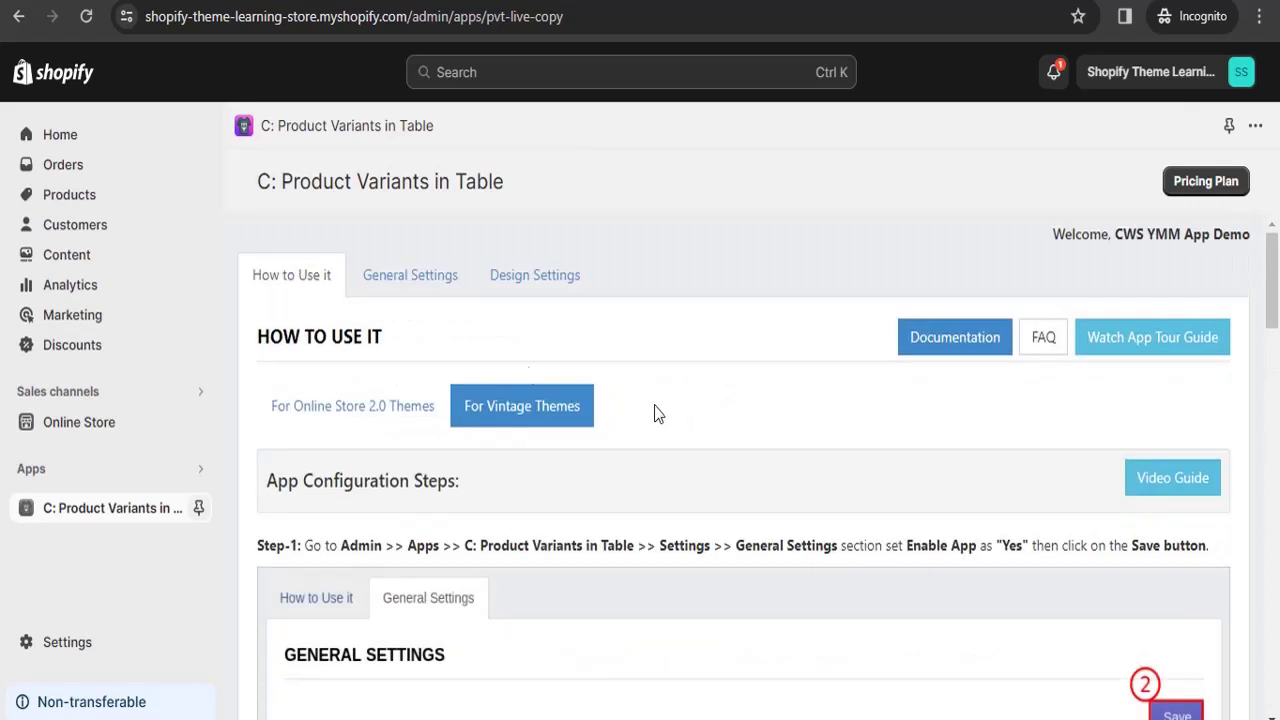
Set Enable App to Yes in the app's General Settings and save the change.
click(410, 276)
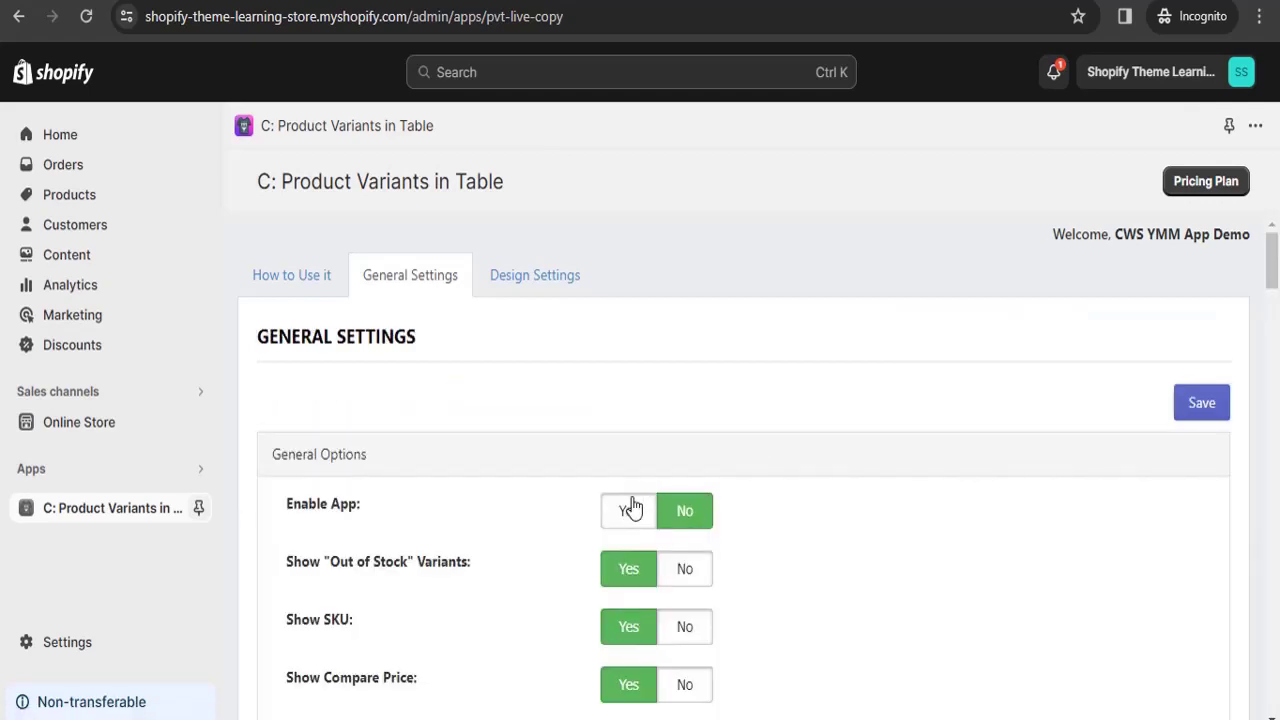
click(628, 513)
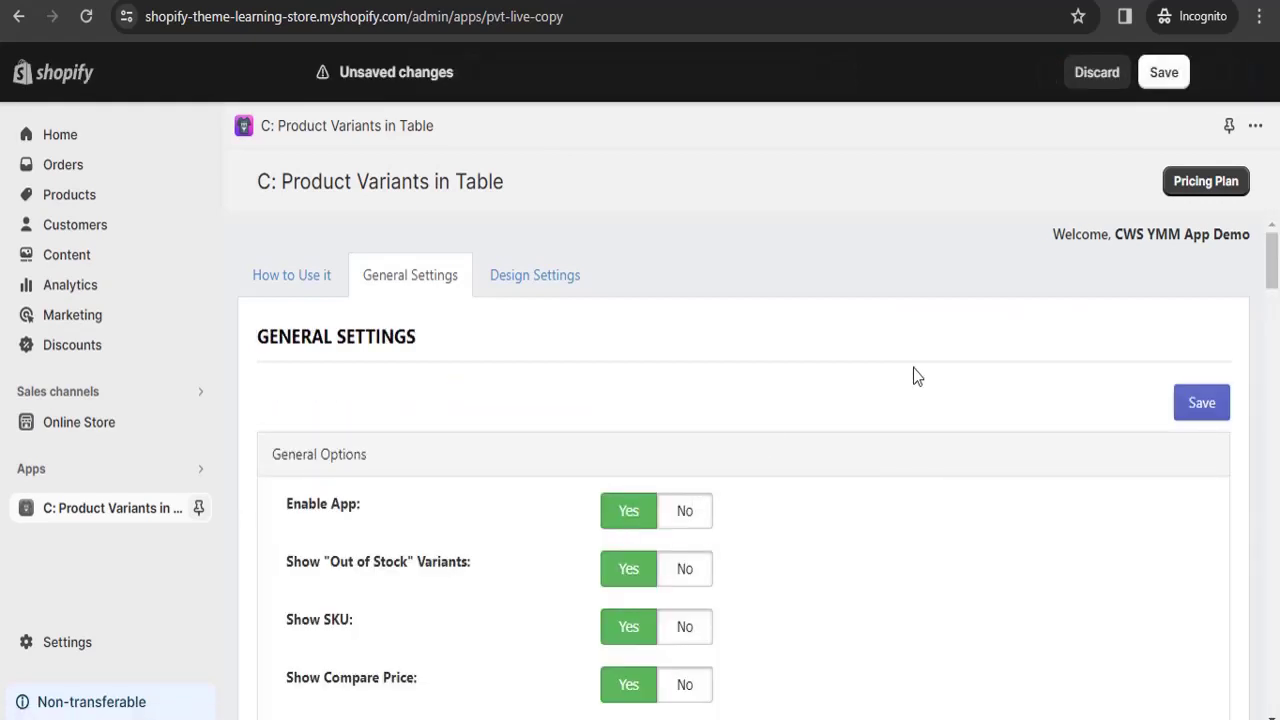
click(1202, 400)
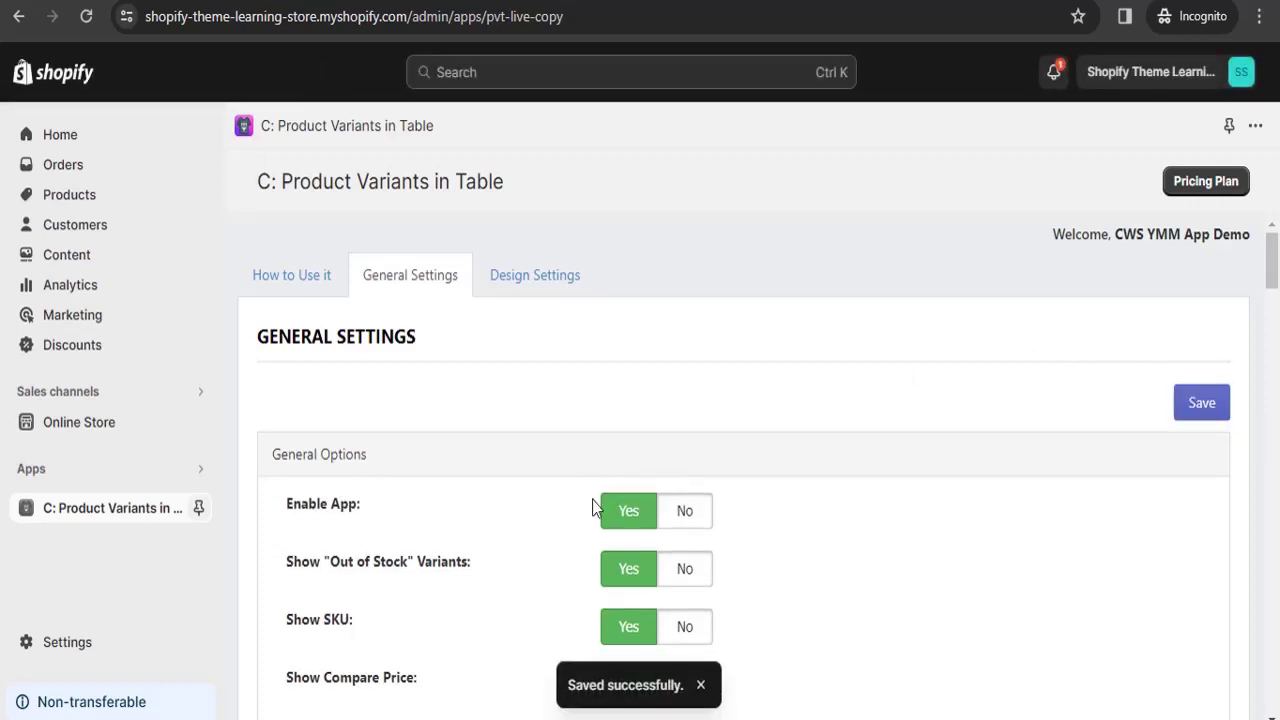
Reopen the Vintage Themes instructions and read Step-2 about enabling the app embeds.
click(296, 284)
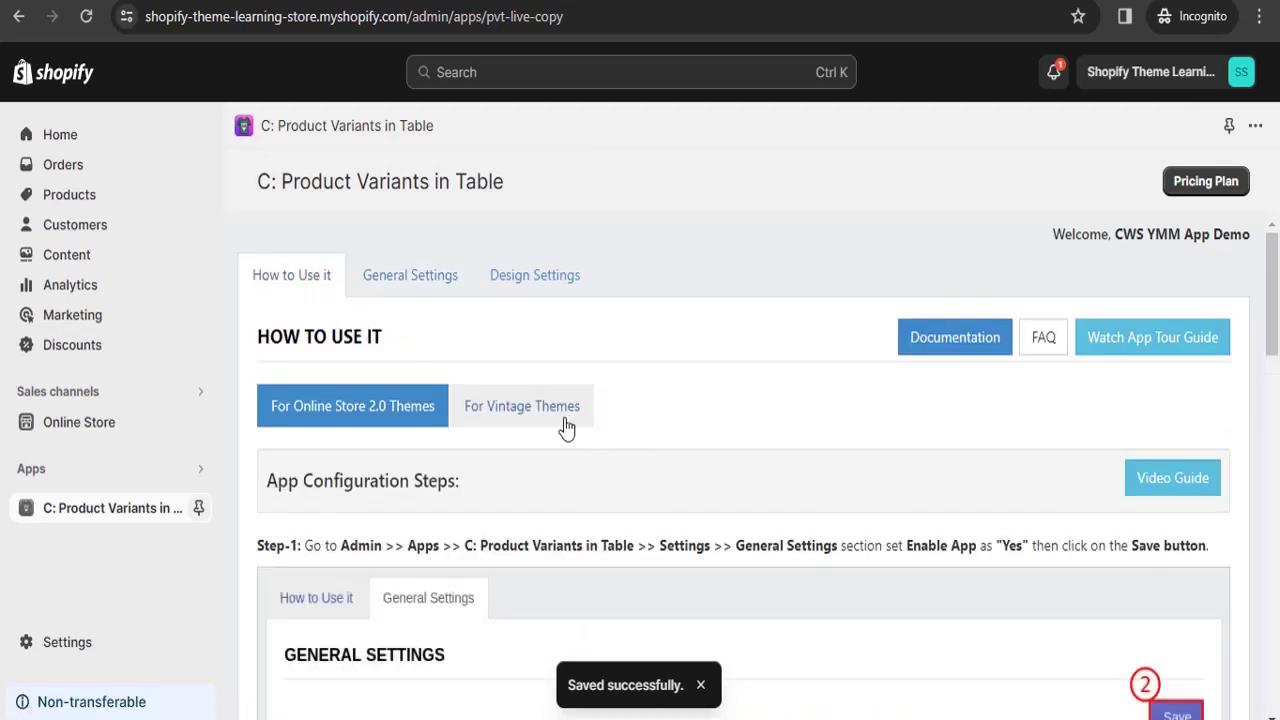
click(559, 424)
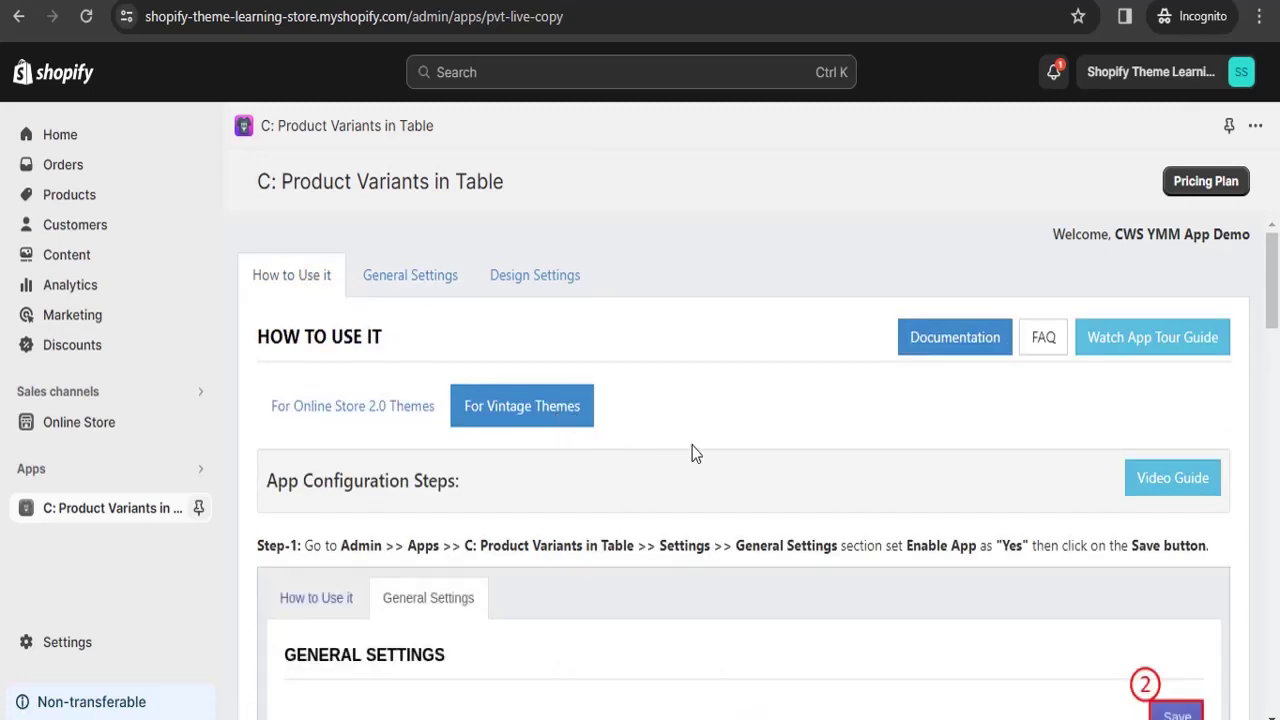
scroll(692, 453, down, 5)
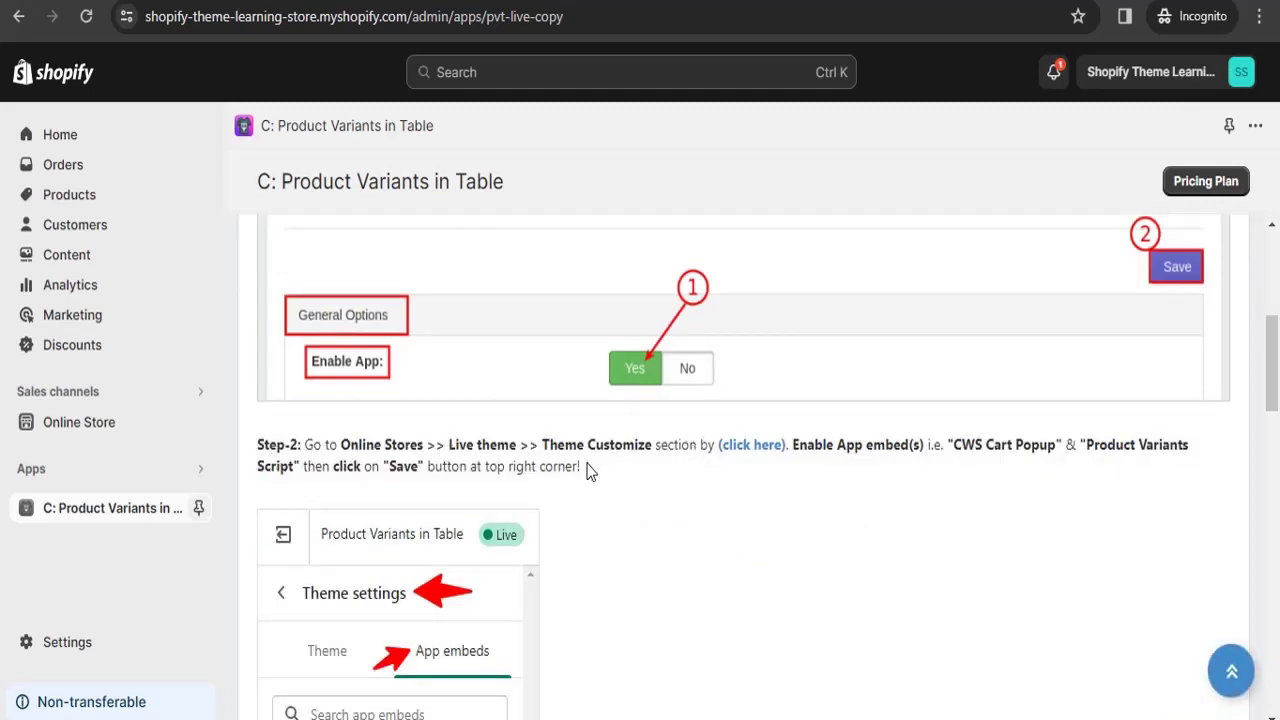
scroll(1268, 326, down, 1)
right_click(1266, 326)
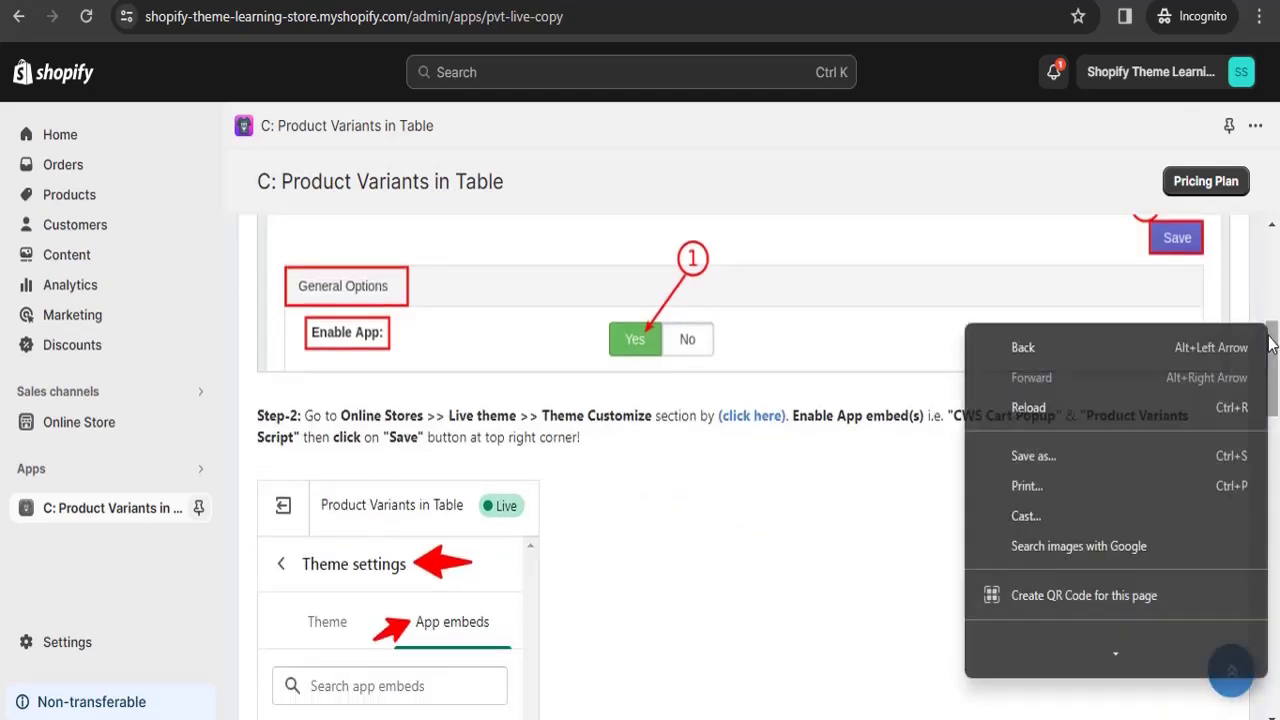
drag(752, 436, 1034, 400)
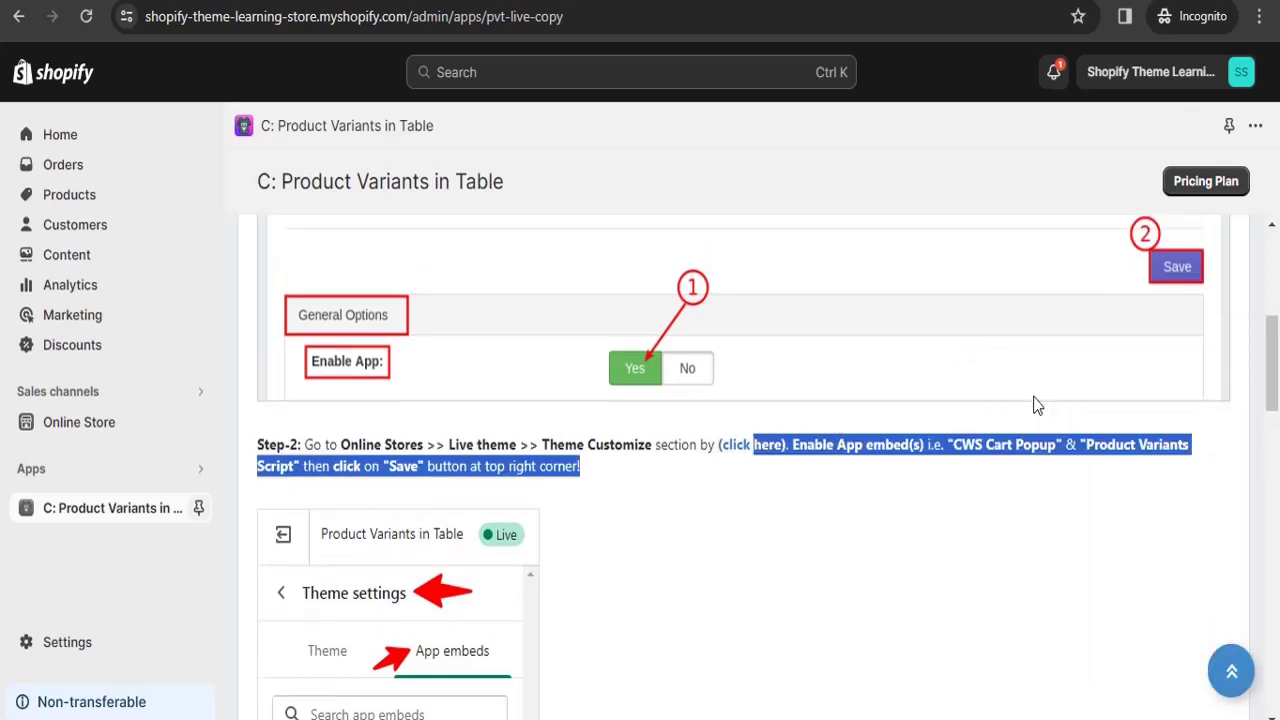
click(963, 432)
scroll(1272, 400, down, 2)
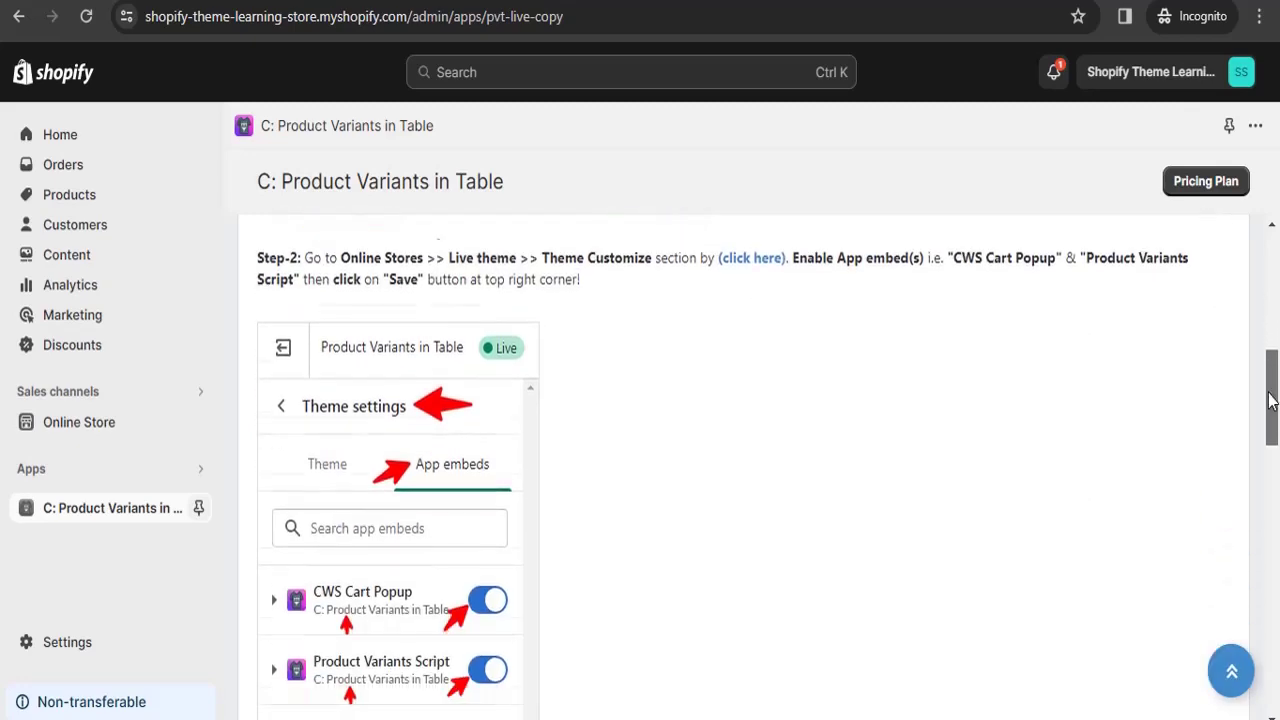
right_click(1272, 402)
click(464, 262)
scroll(464, 262, up, 2)
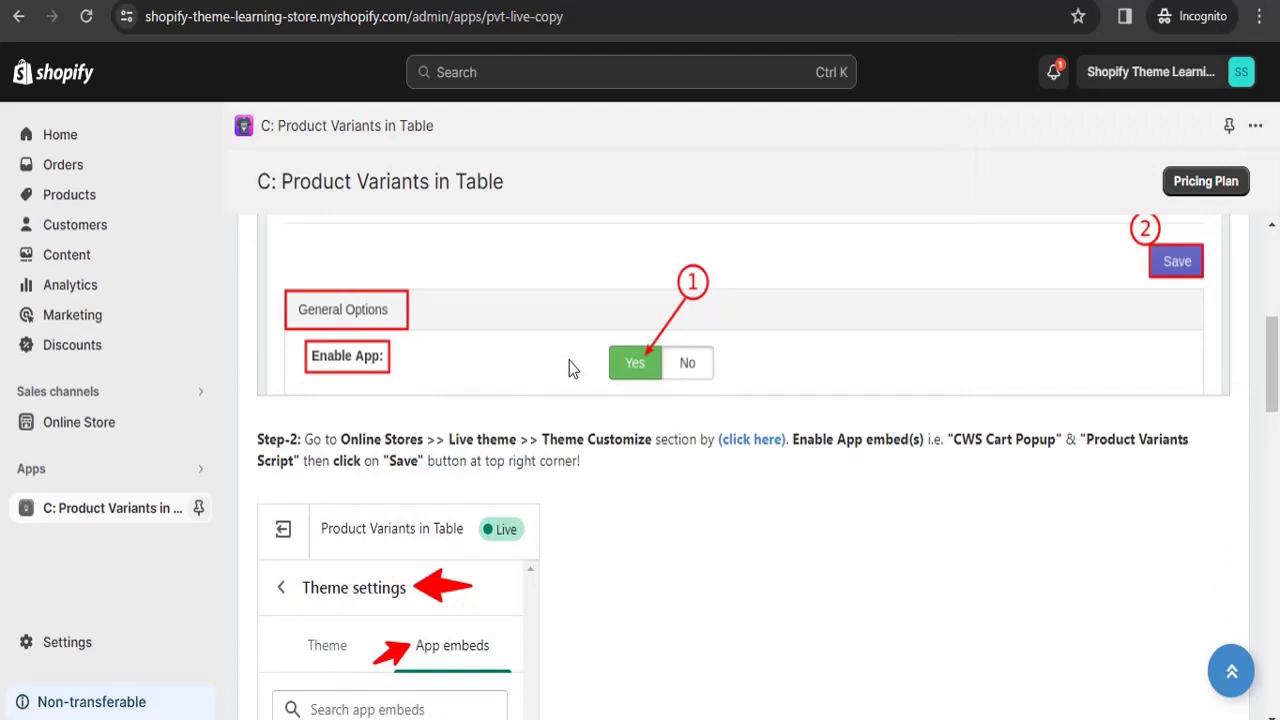
scroll(573, 369, down, 5)
scroll(573, 369, up, 5)
Enable the CWS Cart Popup and Product Variants Script app embeds in the live theme, save, and close the theme editor.
click(752, 440)
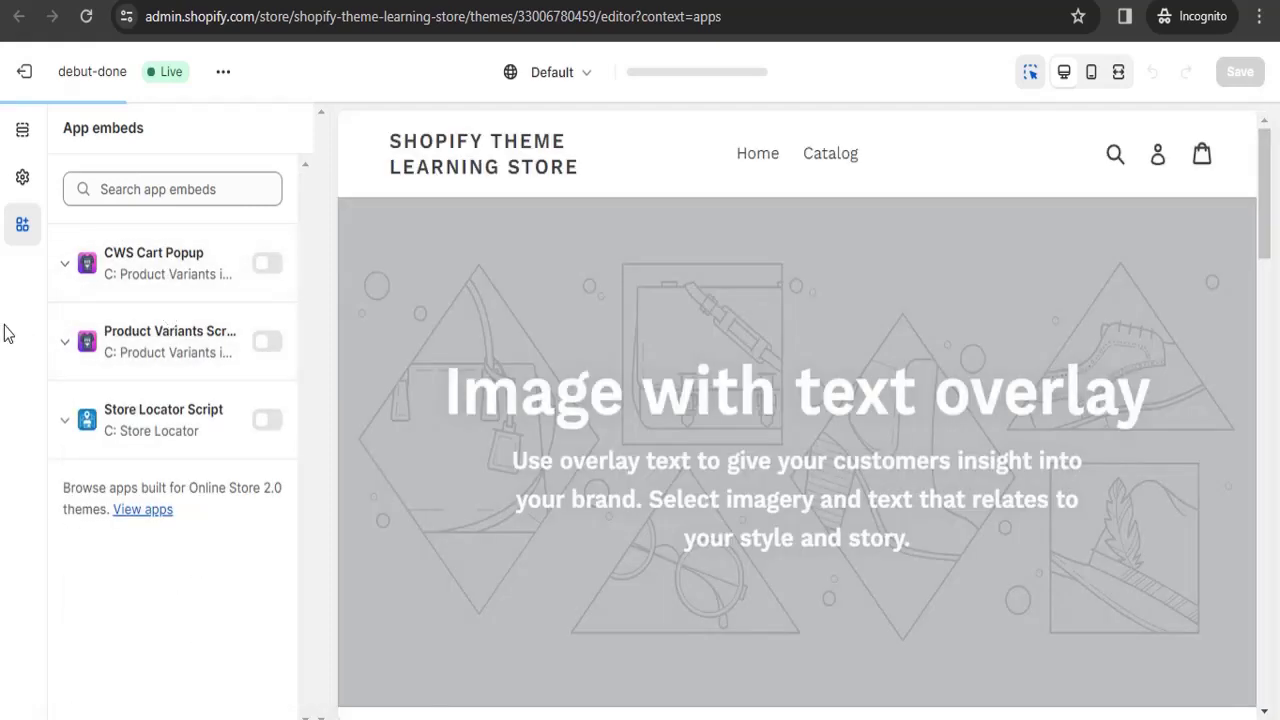
click(265, 263)
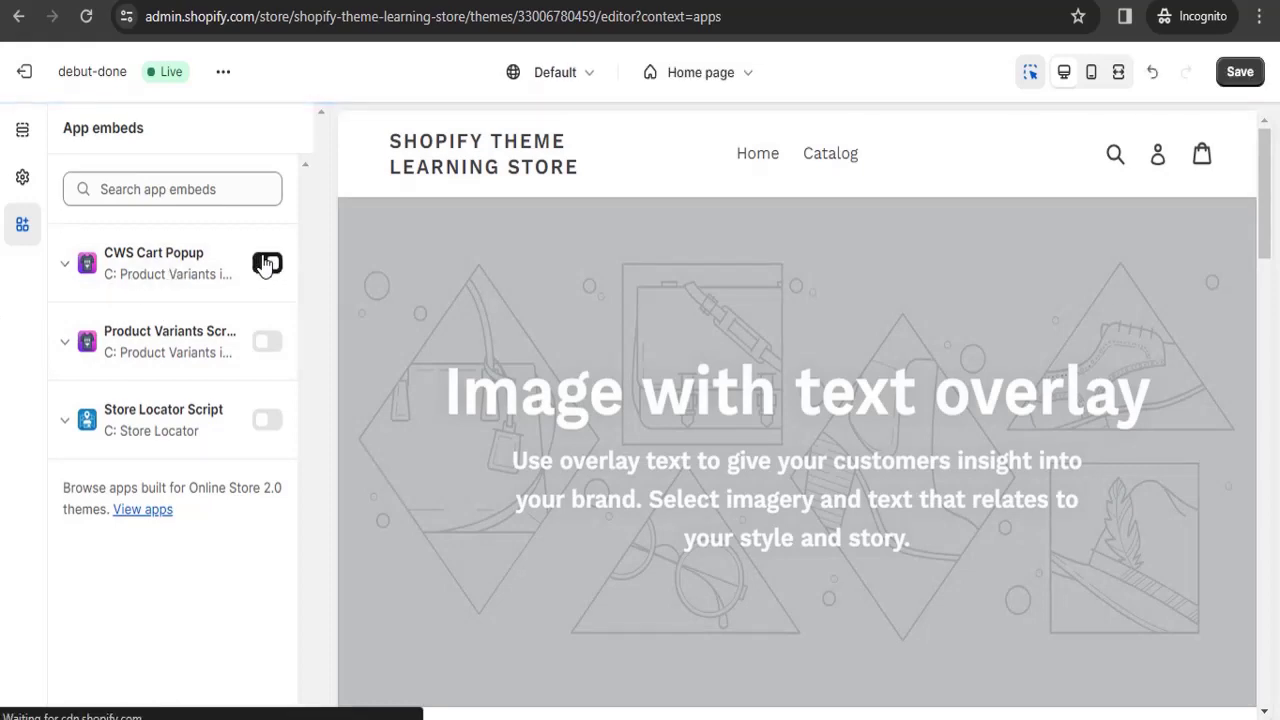
click(270, 343)
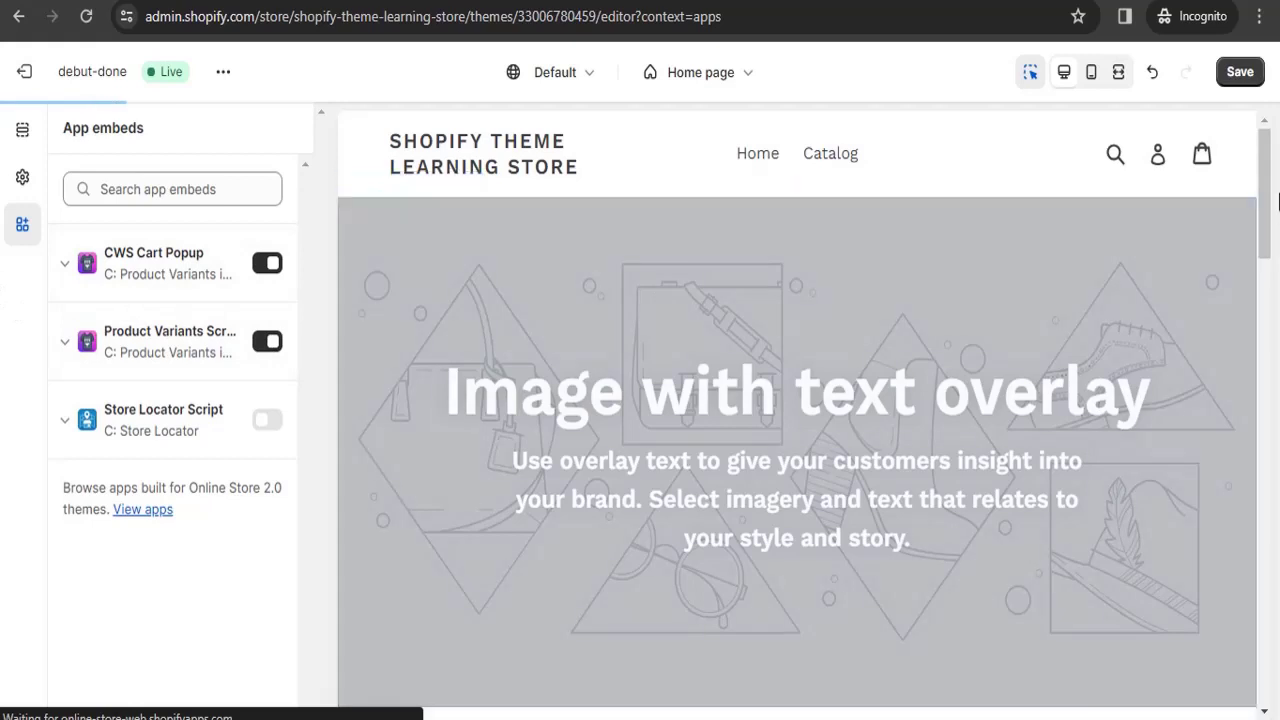
click(1240, 74)
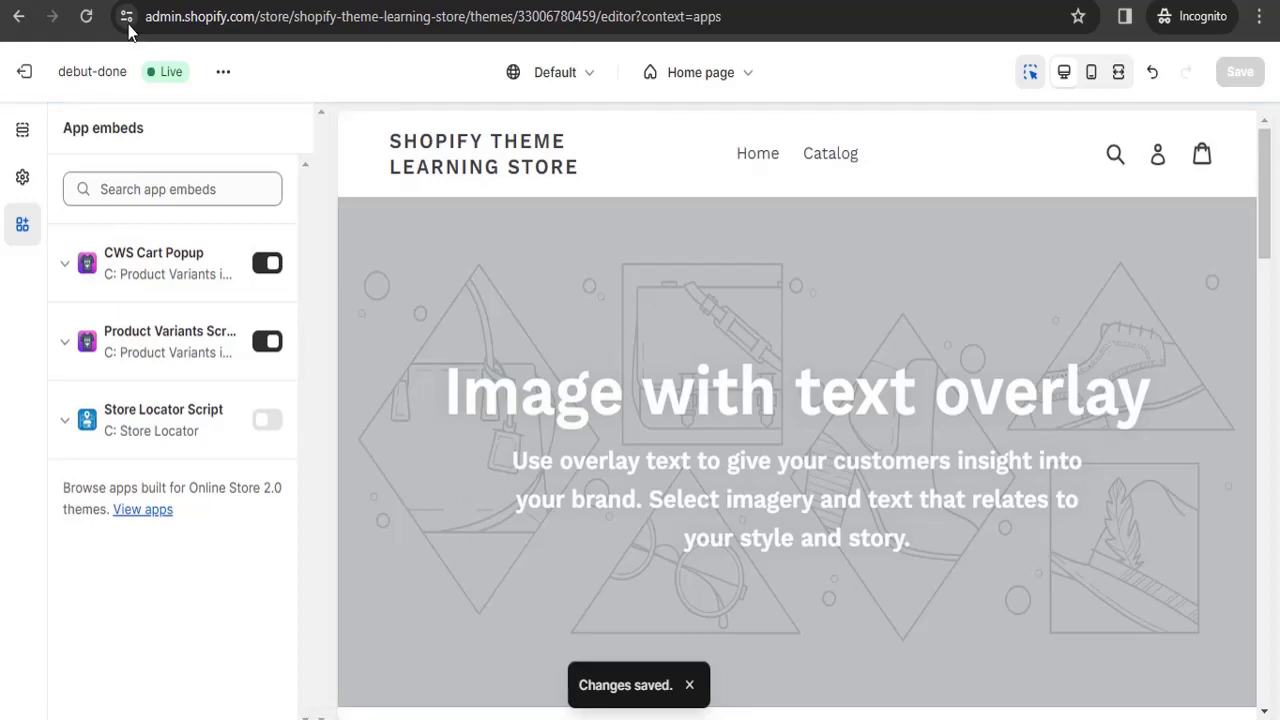
key(ctrl+w)
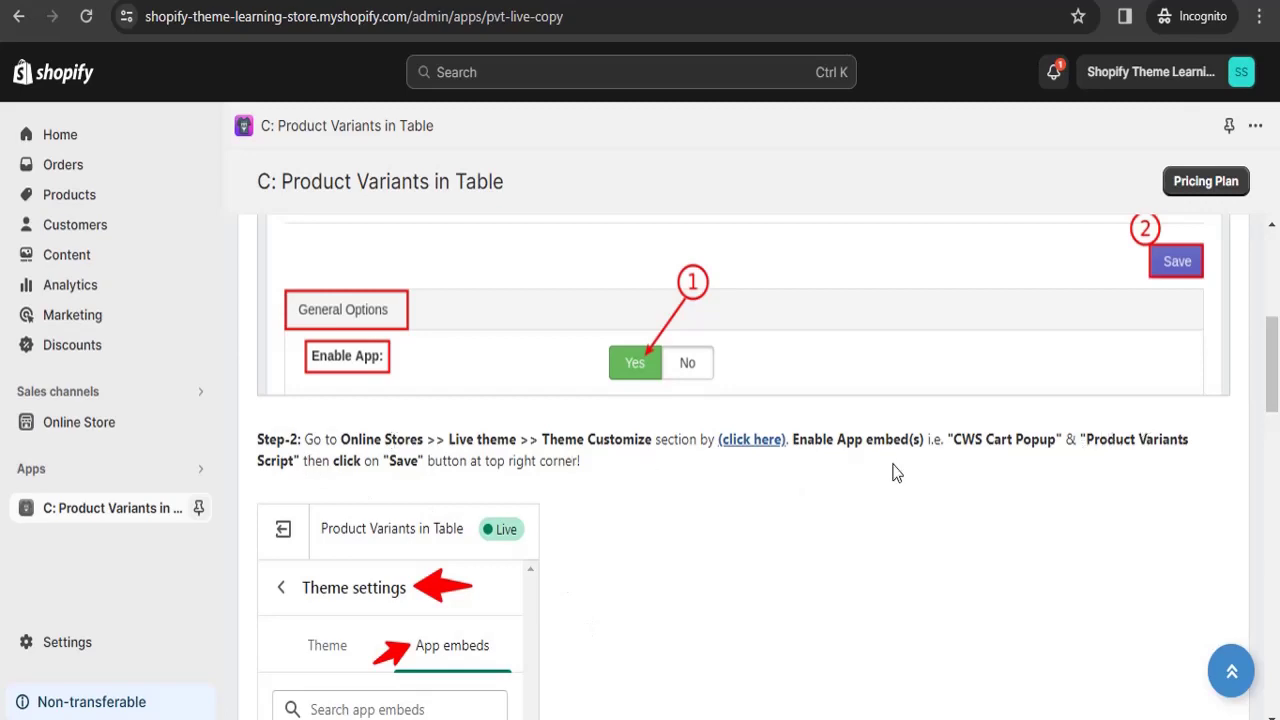
Find Step-3 of the Vintage Themes instructions and copy the Variant Table shortcode to the clipboard.
scroll(880, 472, down, 5)
scroll(541, 448, down, 5)
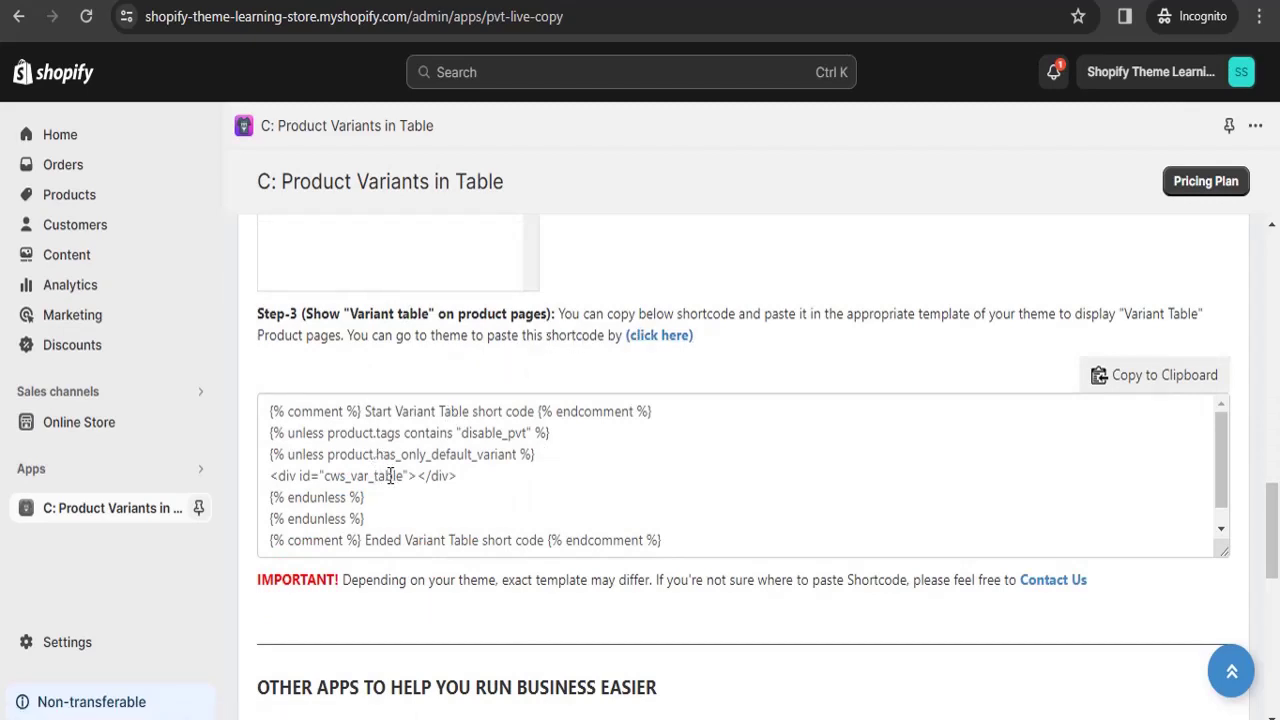
right_click(1122, 386)
click(530, 352)
click(1143, 385)
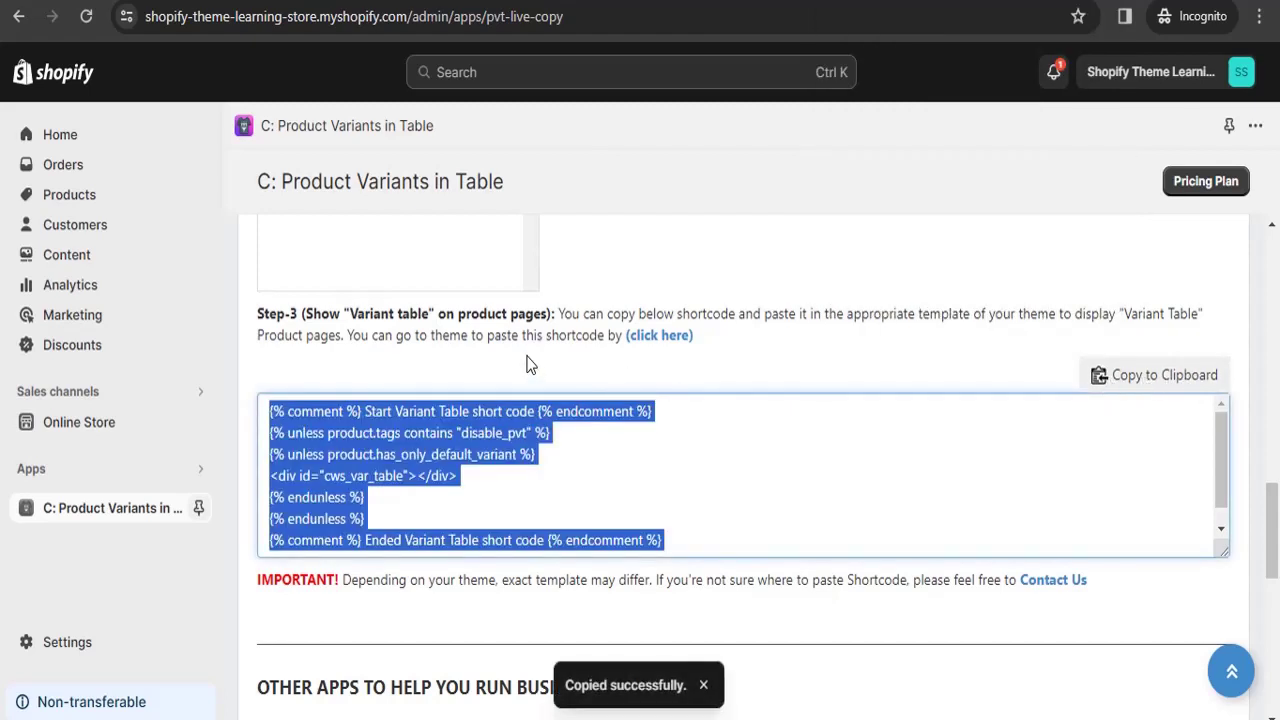
Open the theme's code editor through the Step-3 link and open product-template.liquid from the Sections folder.
click(660, 338)
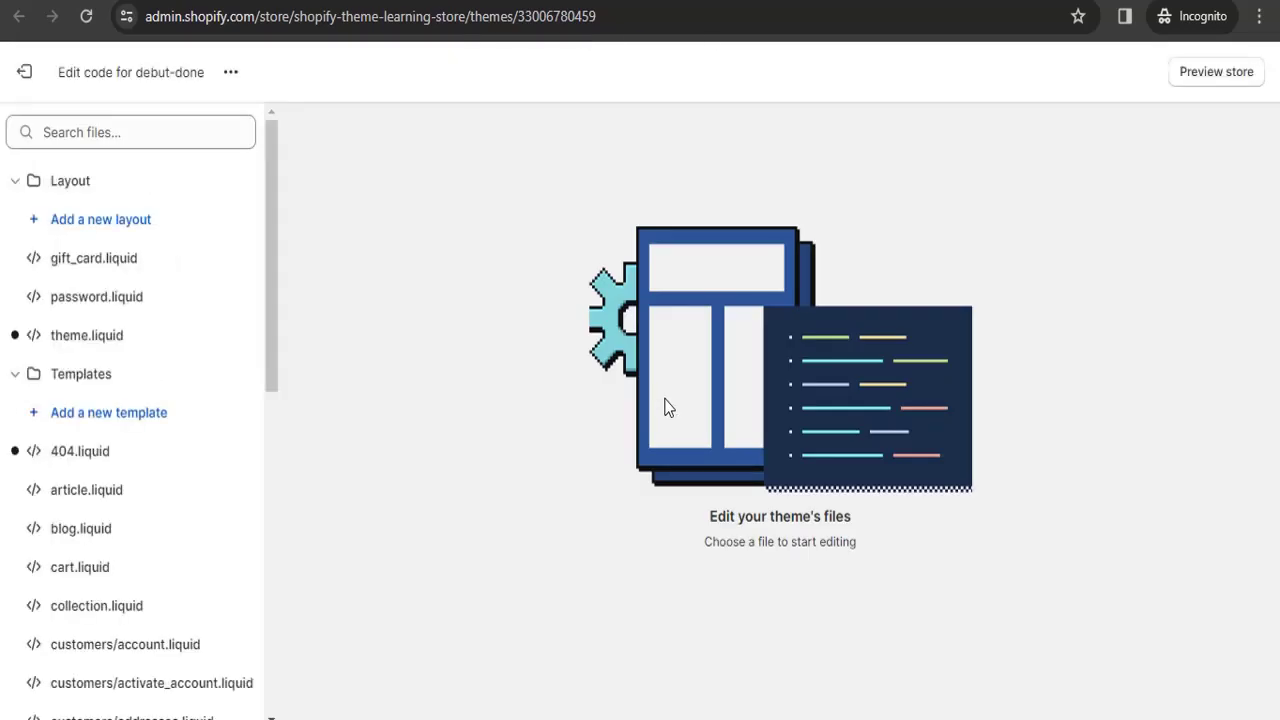
click(18, 189)
click(15, 224)
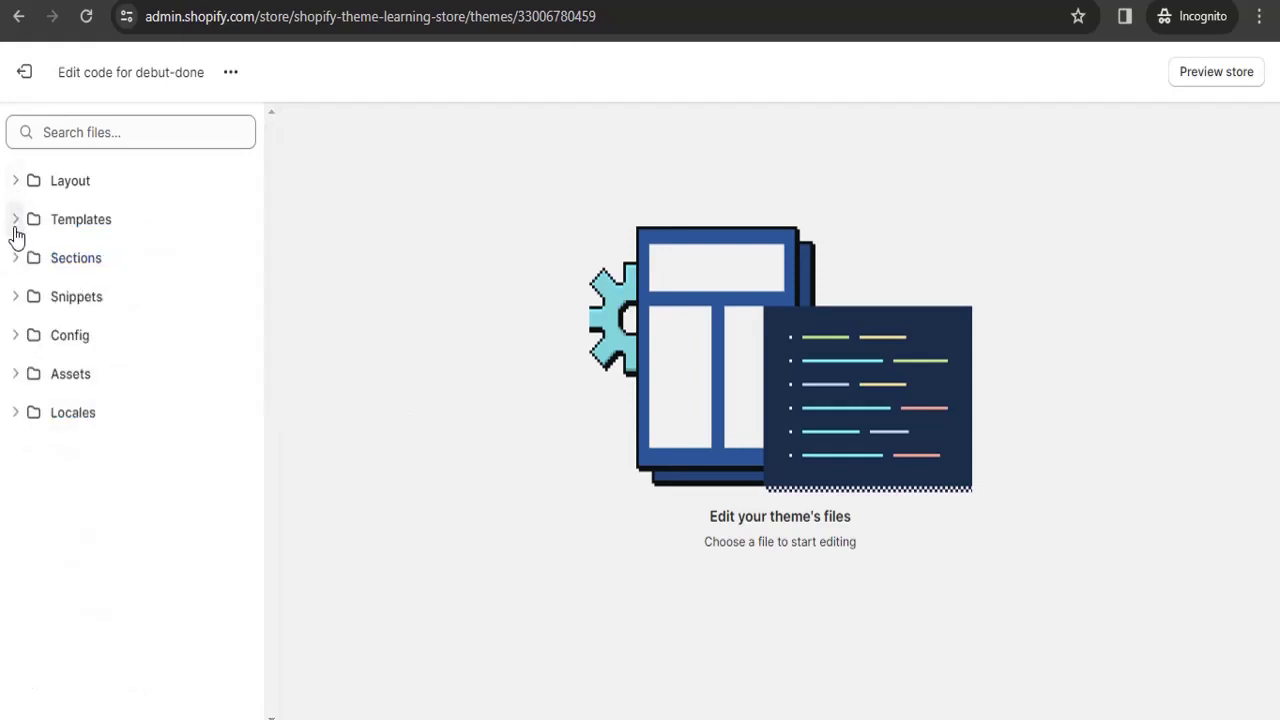
click(16, 262)
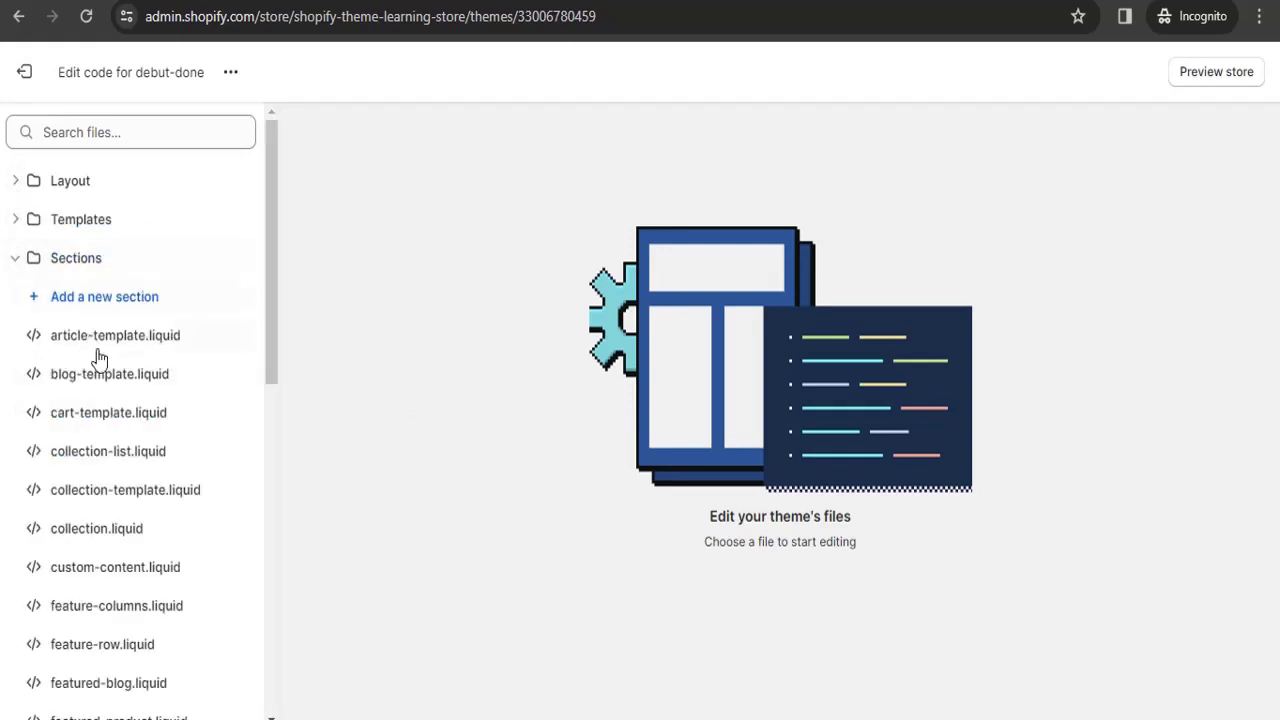
scroll(115, 385, down, 5)
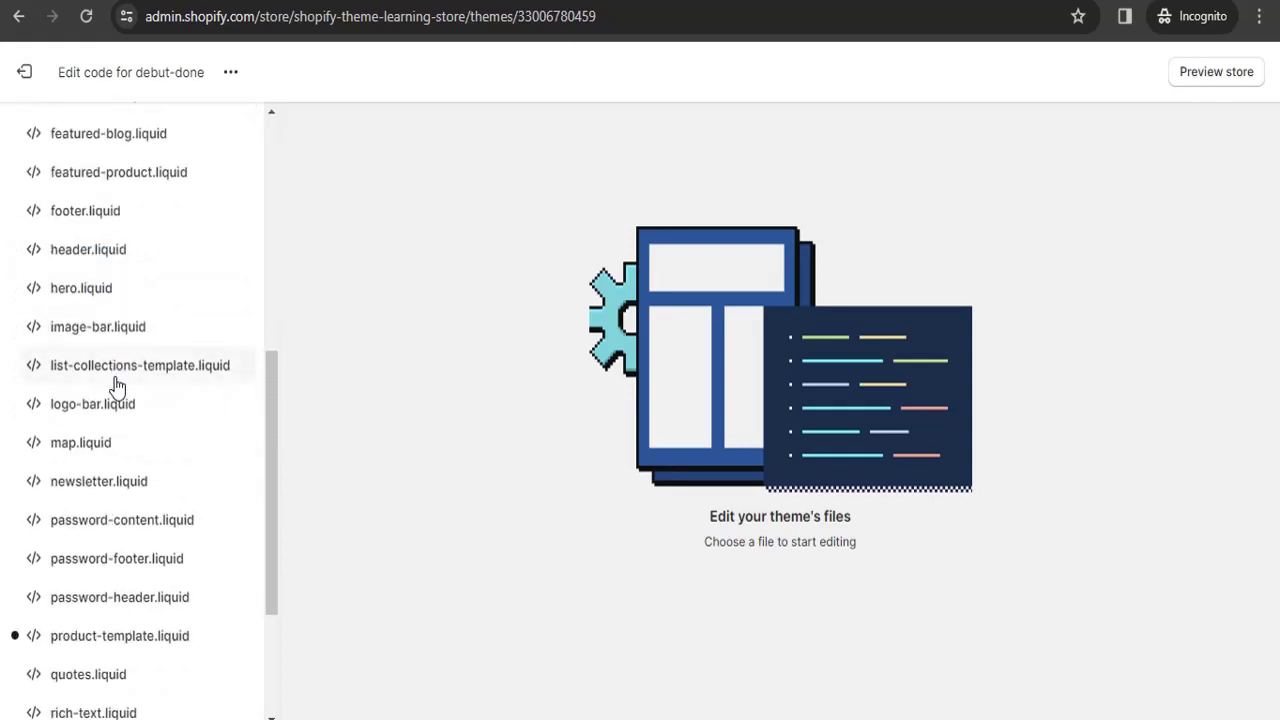
click(137, 635)
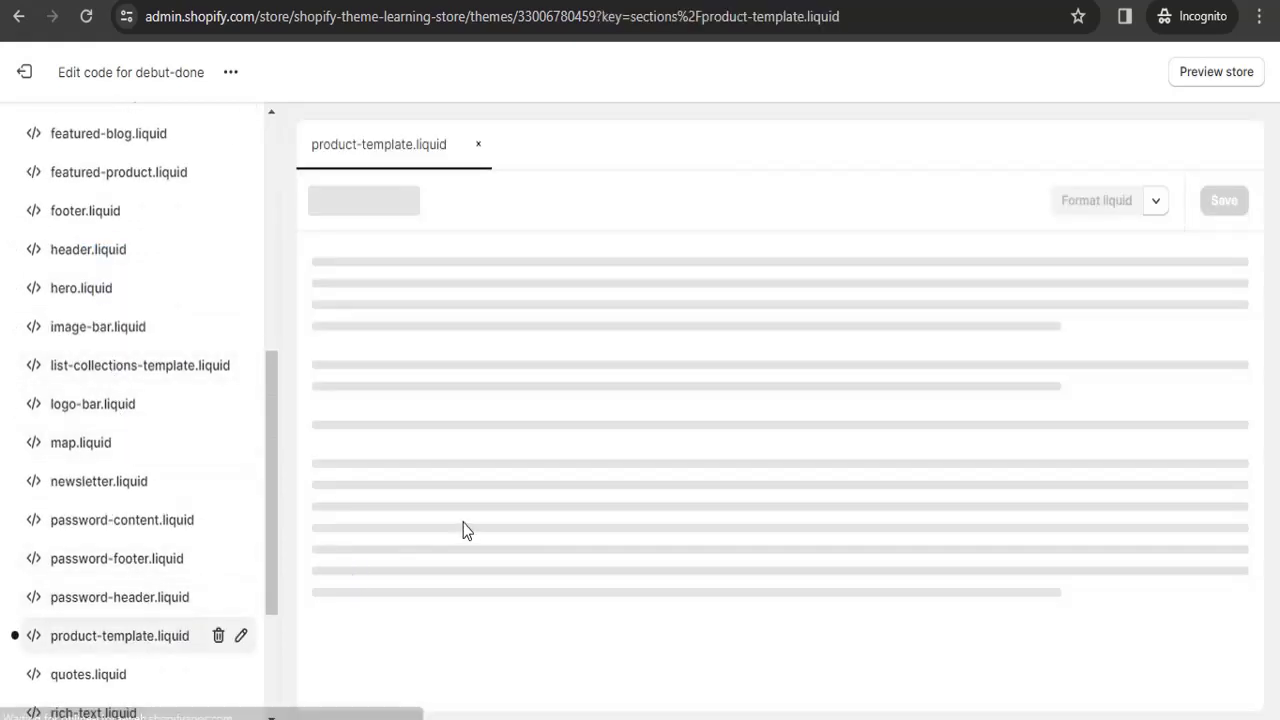
Paste the Variant Table shortcode on empty line 169, between the closing select tag and the quantity selector block, and save the file.
scroll(480, 515, down, 7)
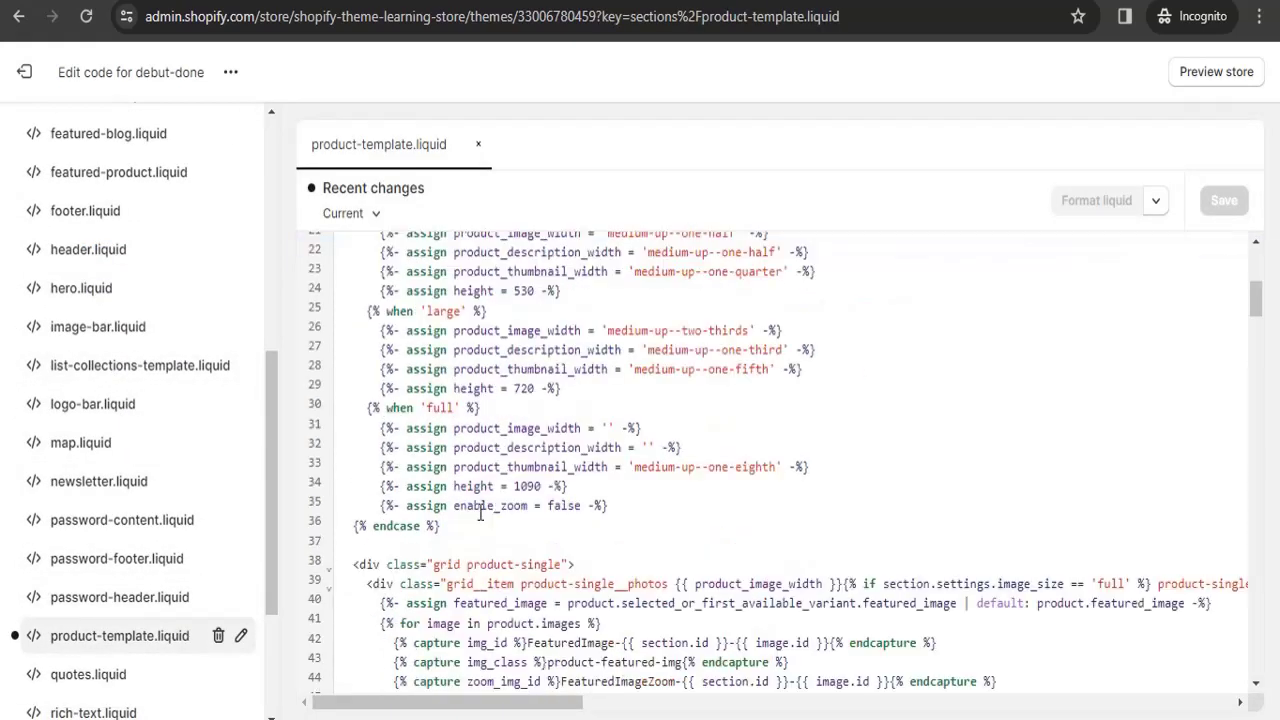
scroll(482, 513, down, 5)
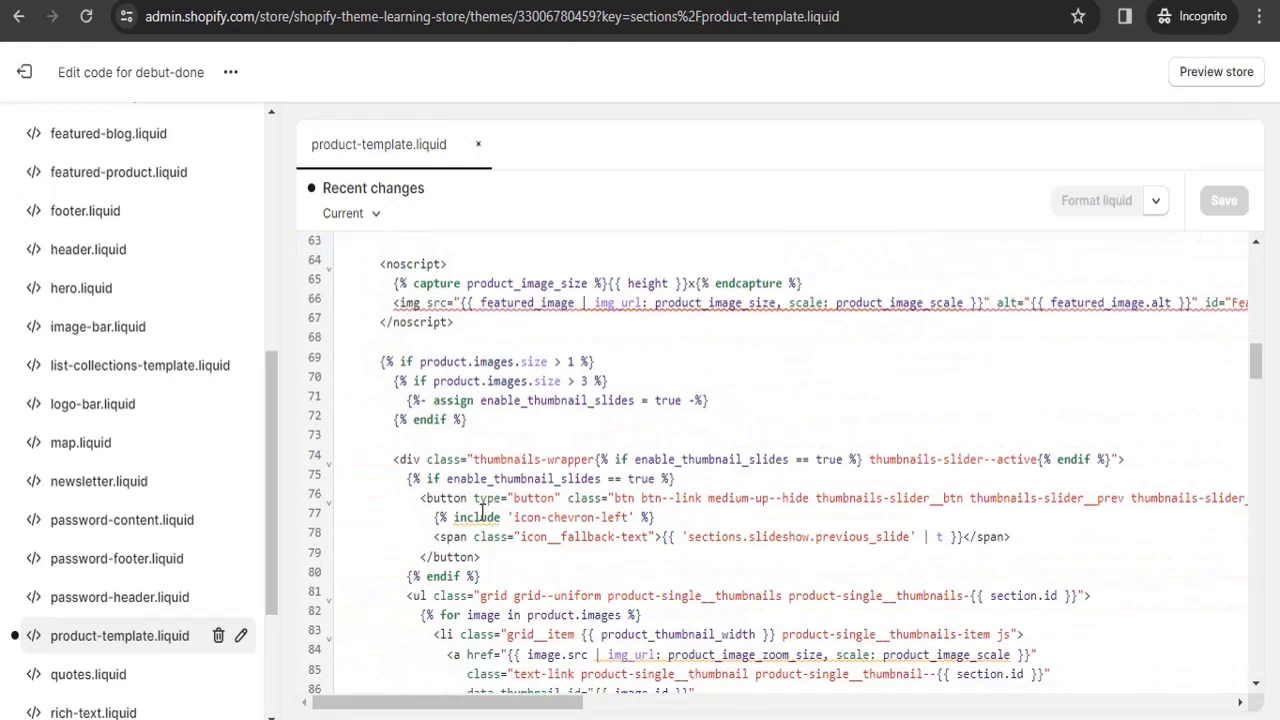
scroll(482, 513, down, 4)
scroll(482, 513, down, 4)
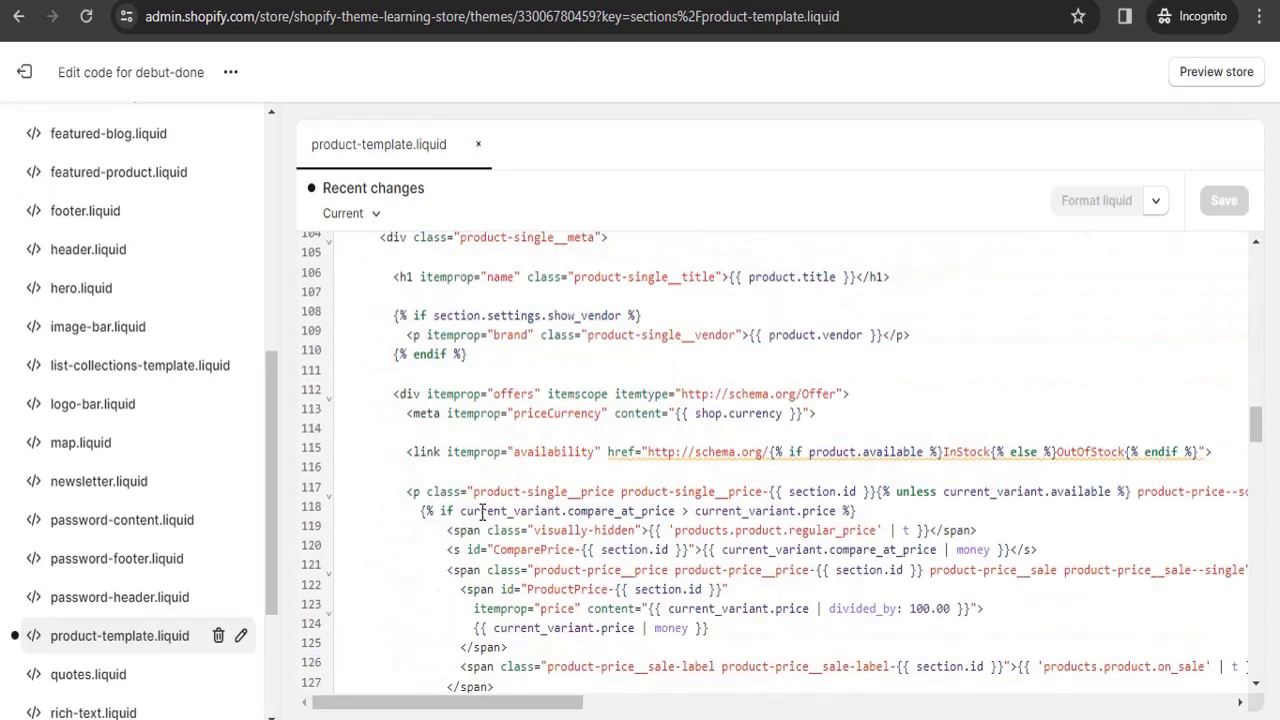
scroll(482, 513, down, 4)
scroll(482, 513, down, 4)
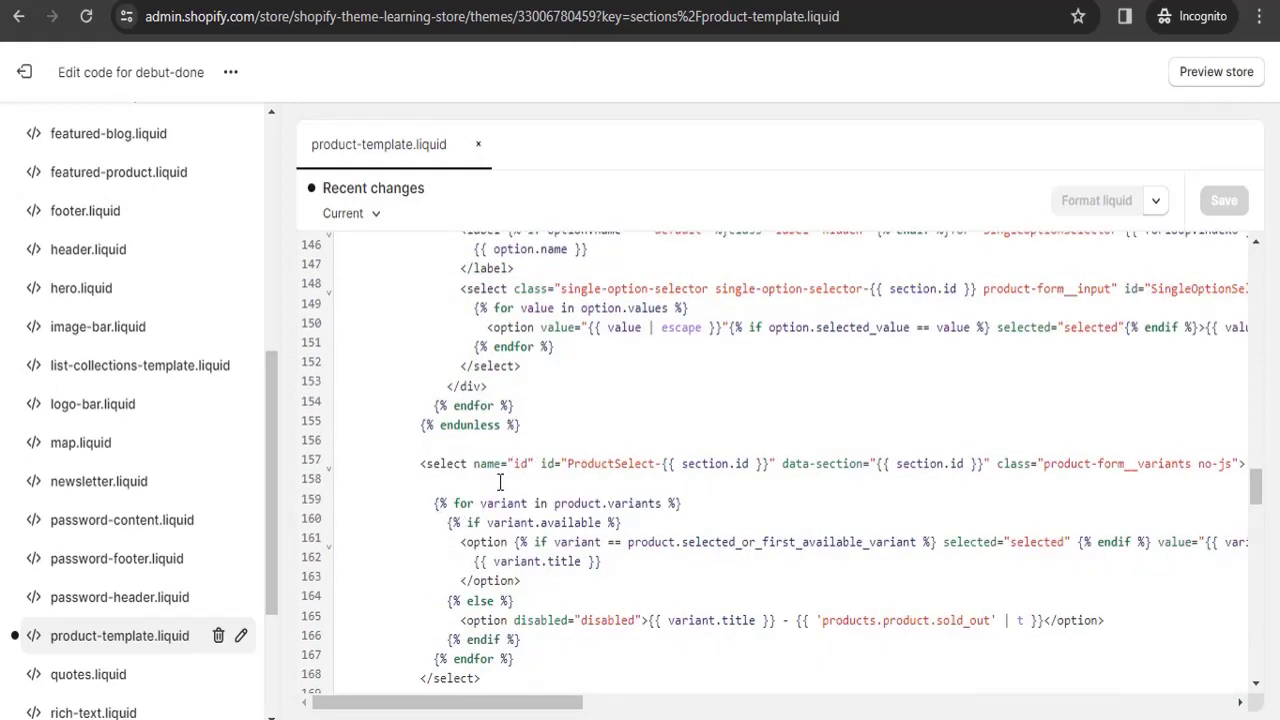
scroll(500, 483, down, 4)
click(438, 297)
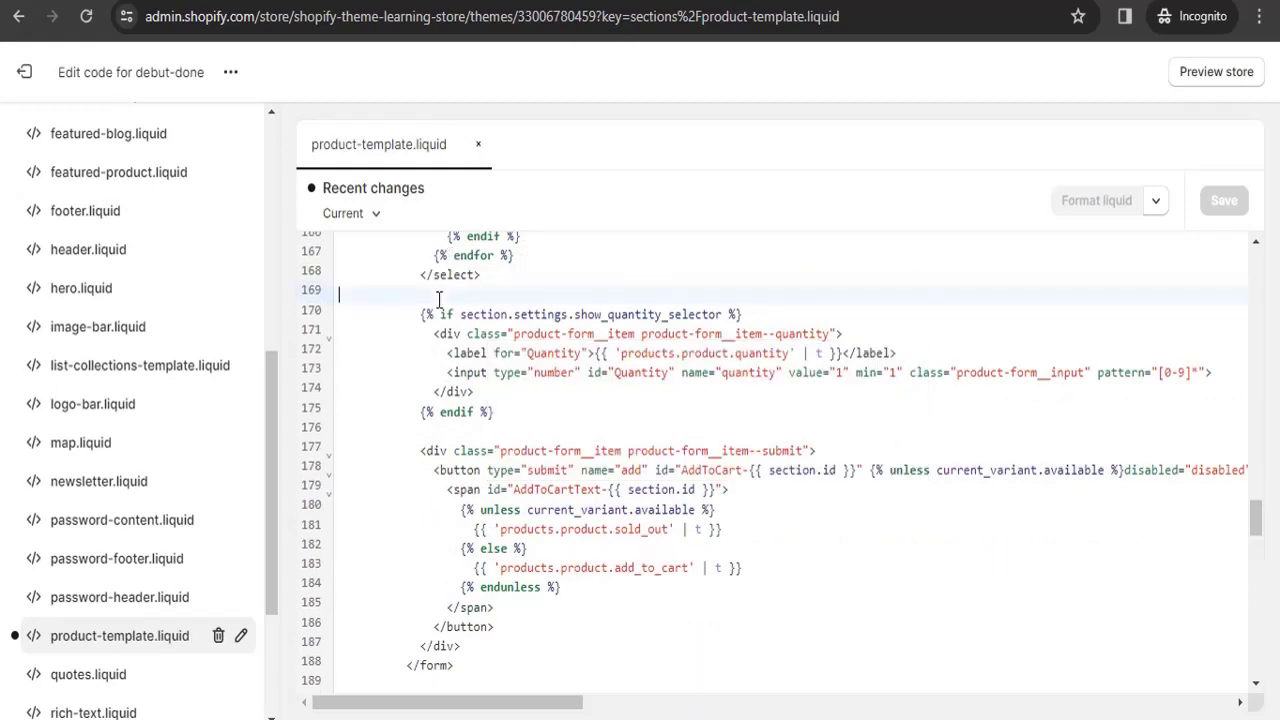
key(ctrl+v)
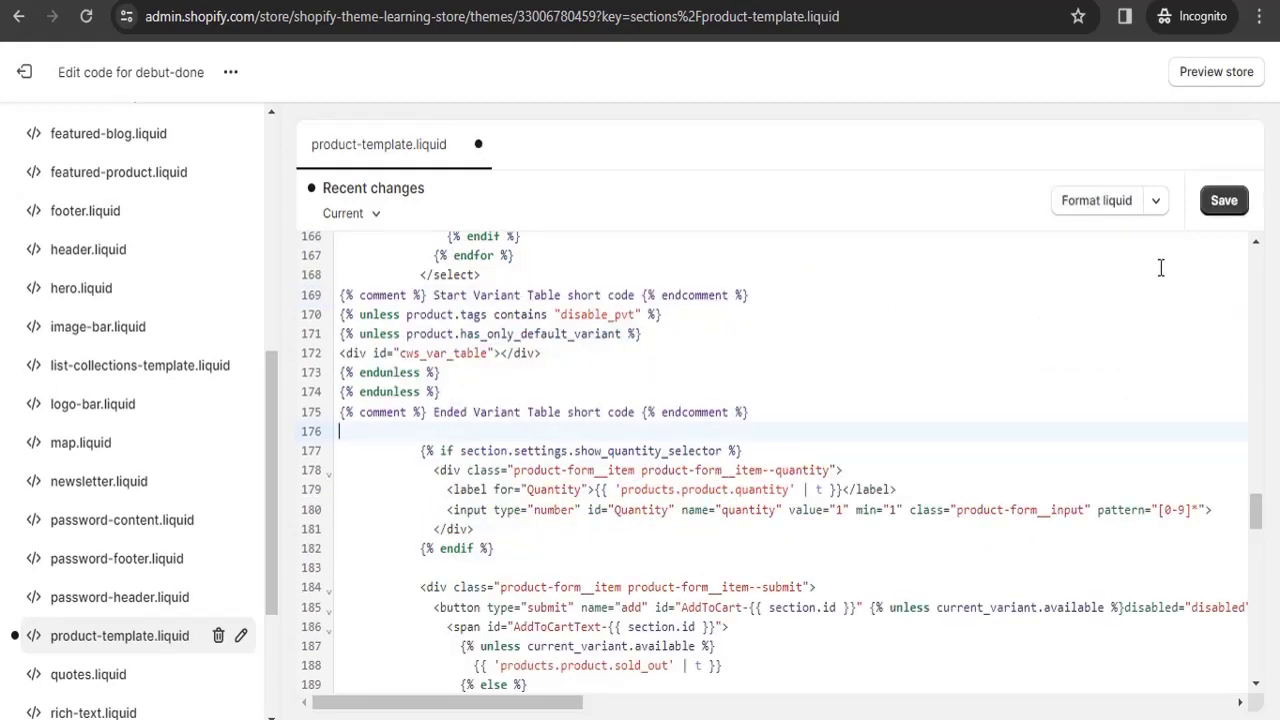
click(1228, 204)
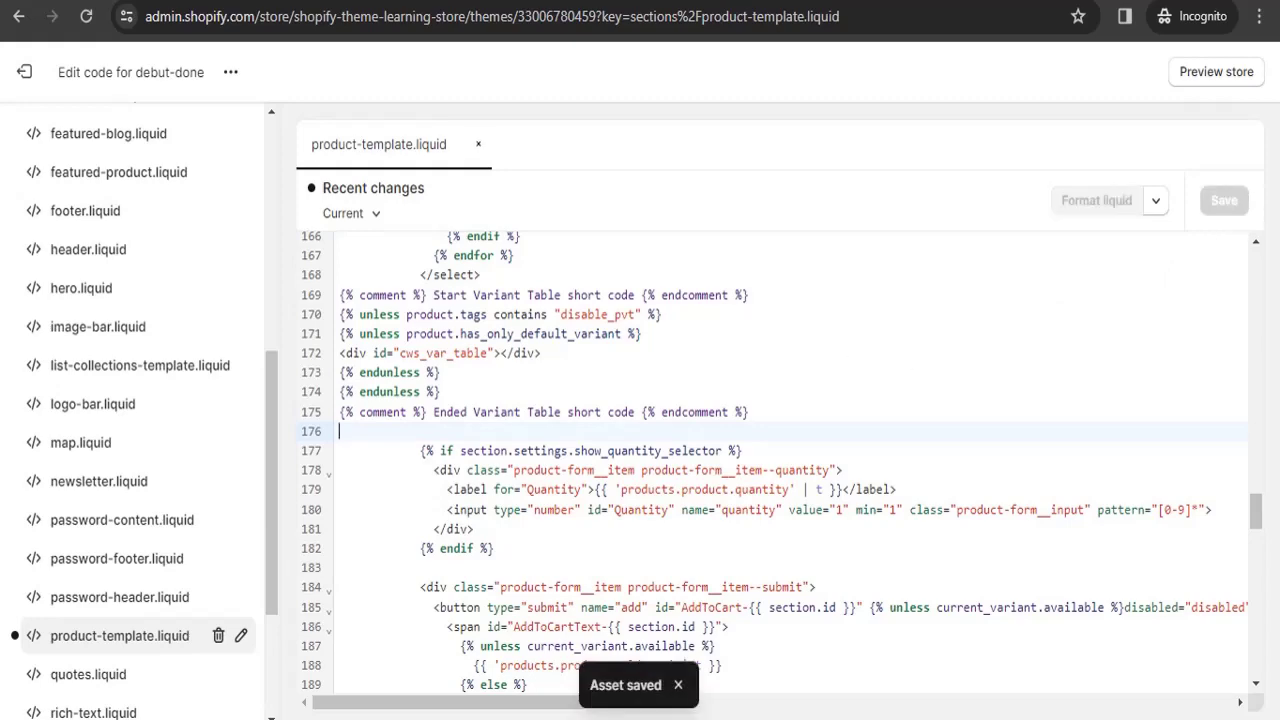
Return to the app's Step-3 instructions, read on past the shortcode, and check the setup notes in the text editor.
key(ctrl+shift+Tab)
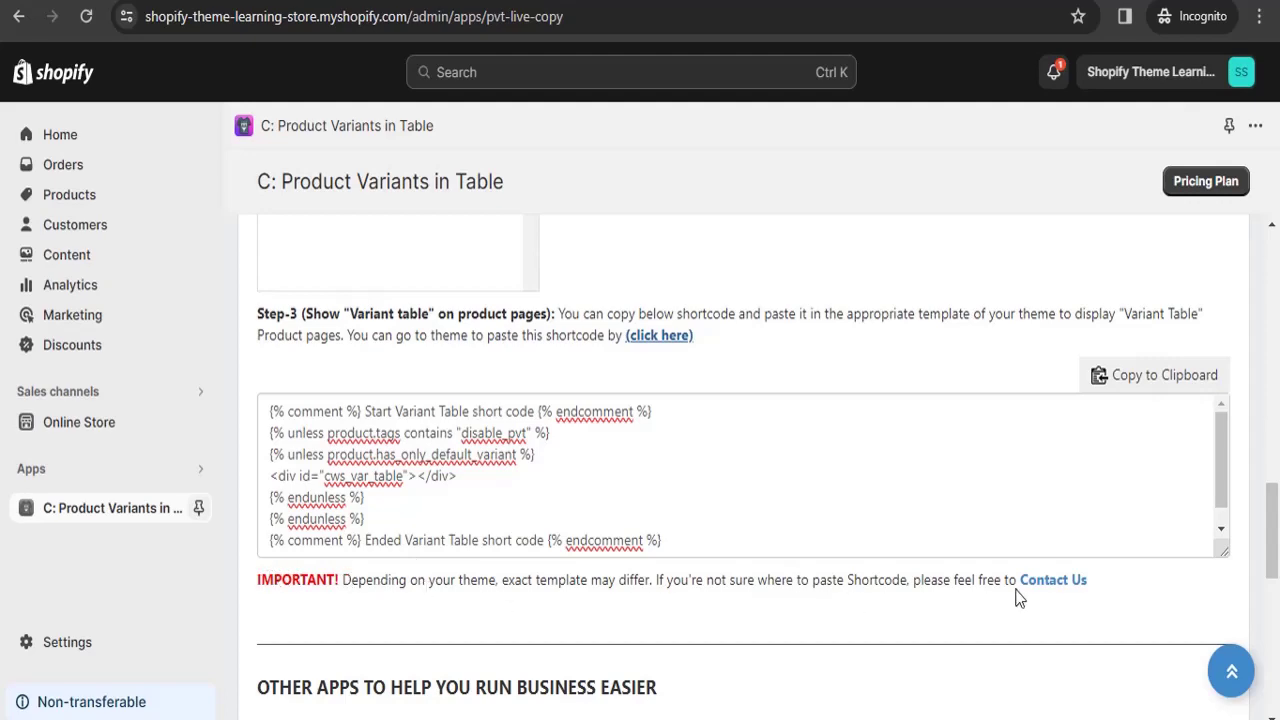
scroll(897, 610, down, 5)
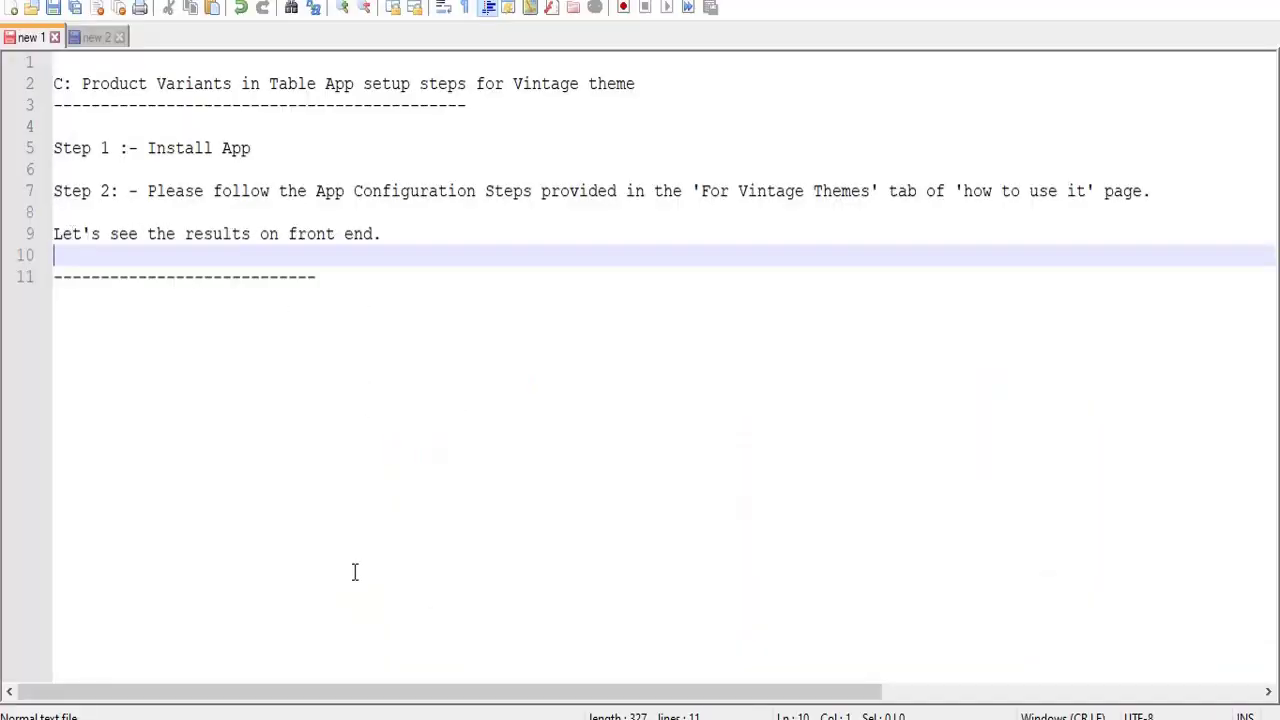
Switch to the browser's 5 Panel Camp Cap storefront preview, view the product page, reload it and examine the variant table.
mouse_move(383, 719)
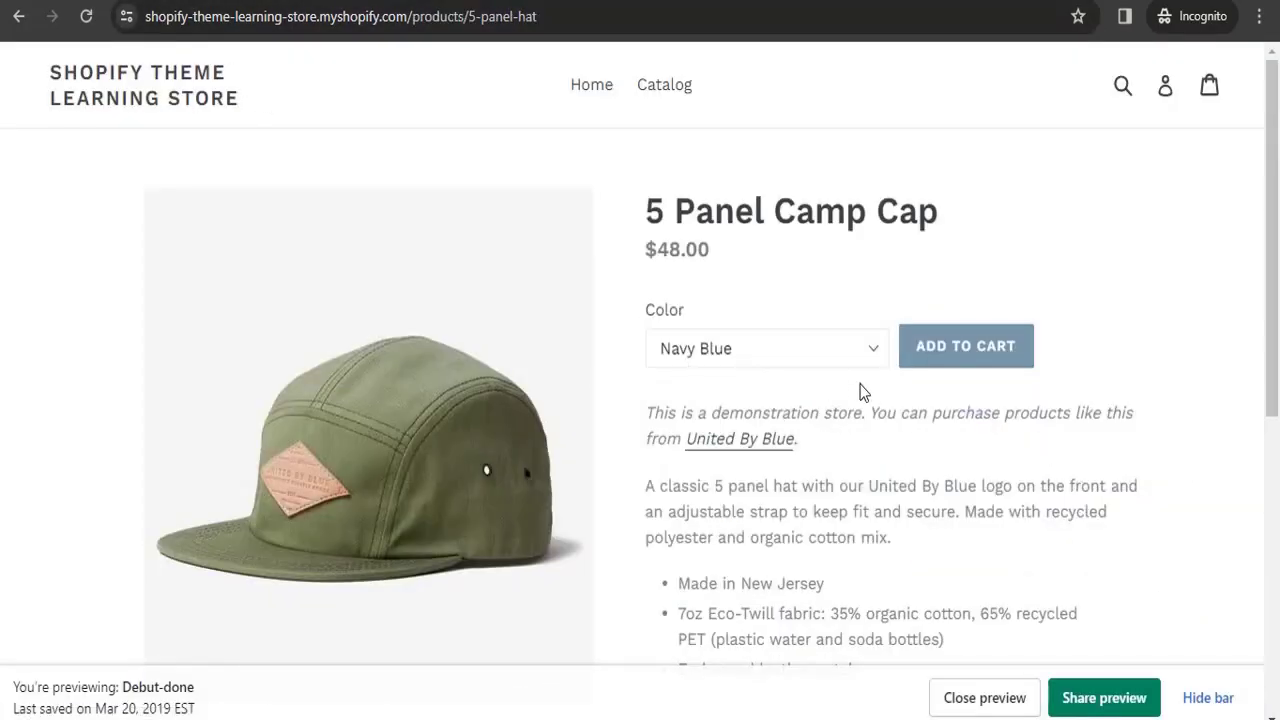
scroll(862, 391, down, 5)
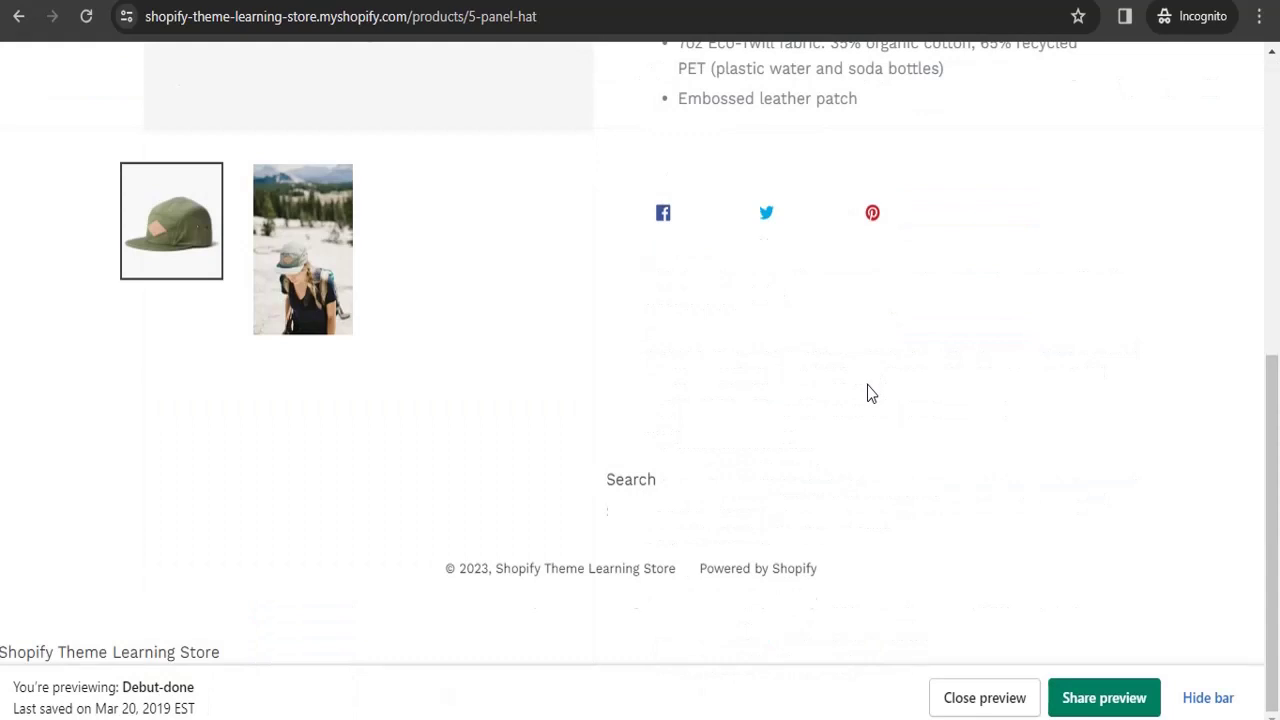
scroll(868, 392, up, 5)
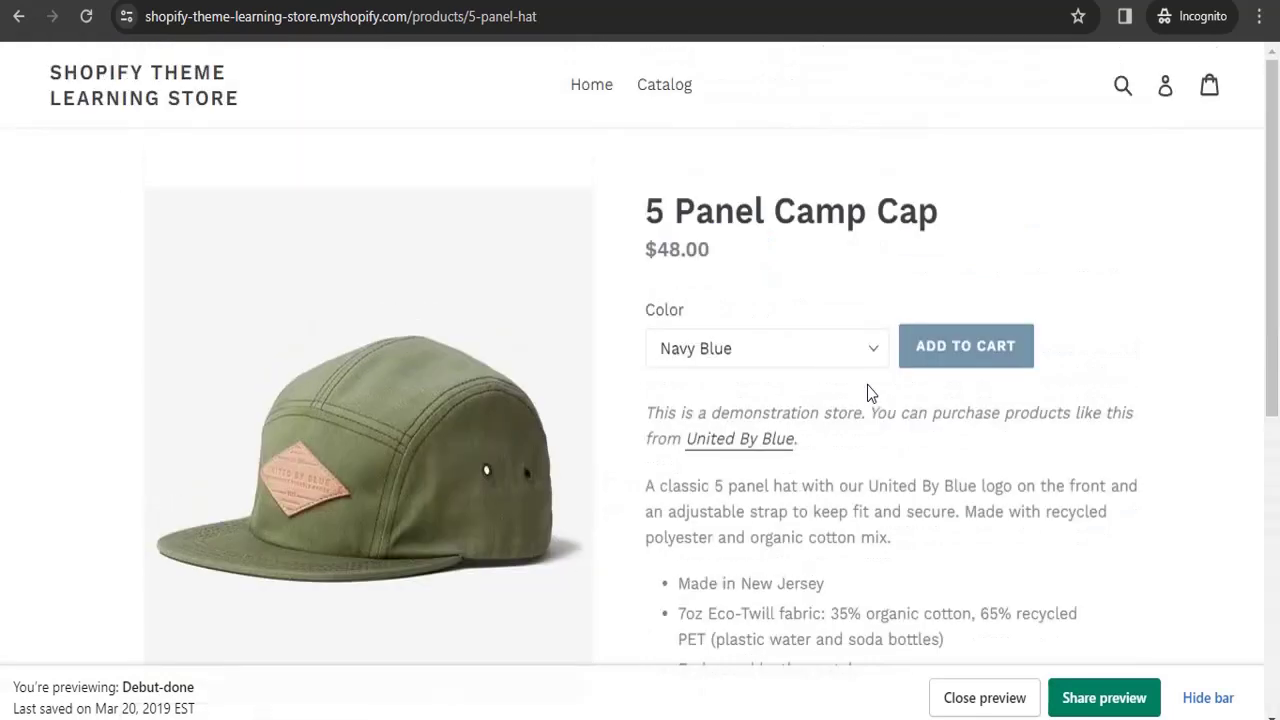
click(86, 28)
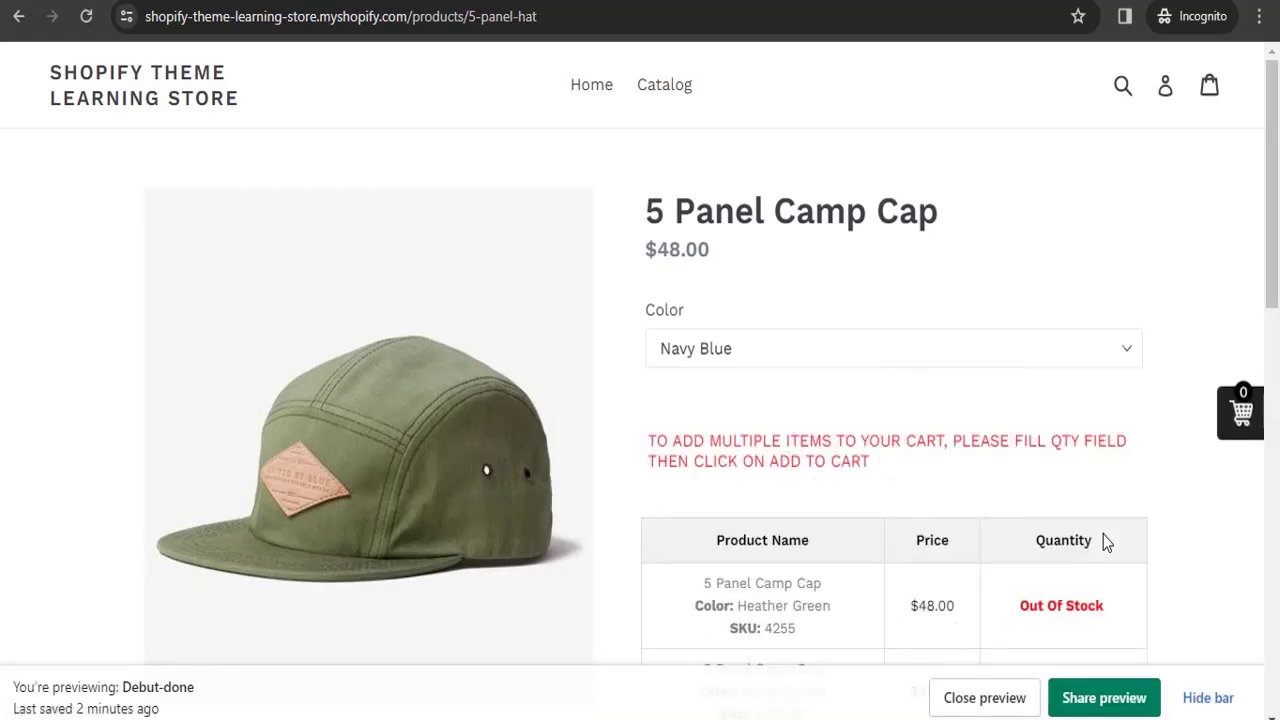
scroll(1059, 533, down, 6)
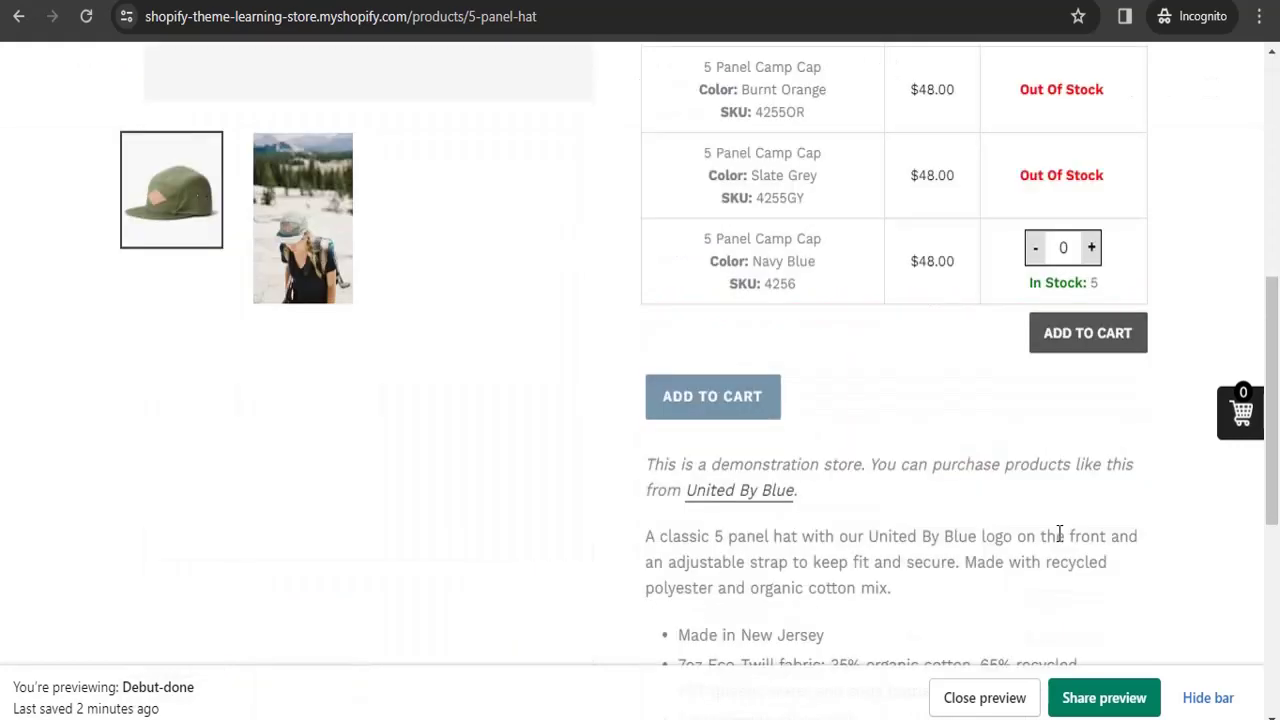